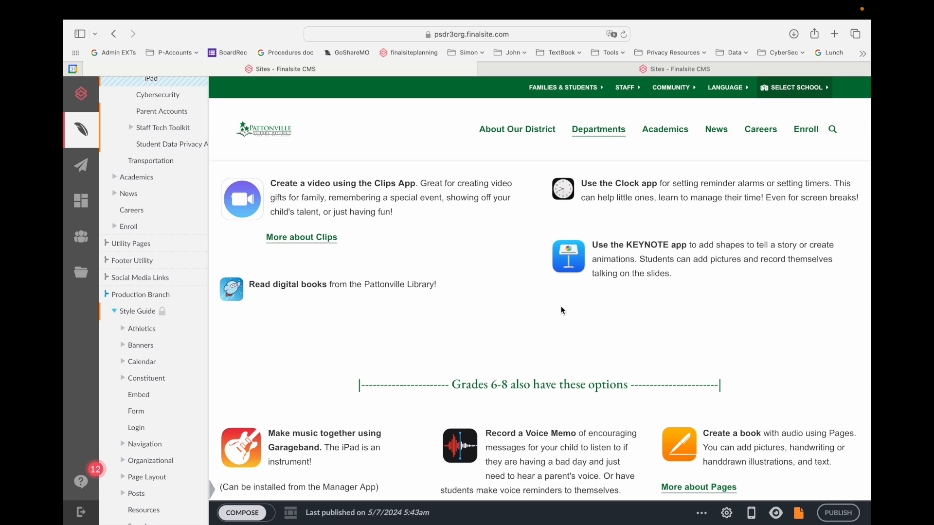
pyautogui.click(546, 72)
pyautogui.click(425, 75)
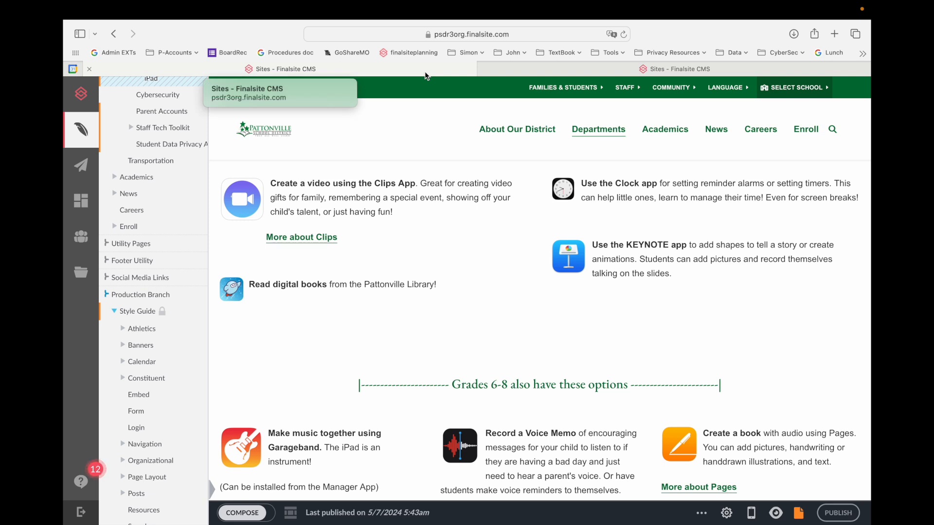
pyautogui.moveTo(591, 73)
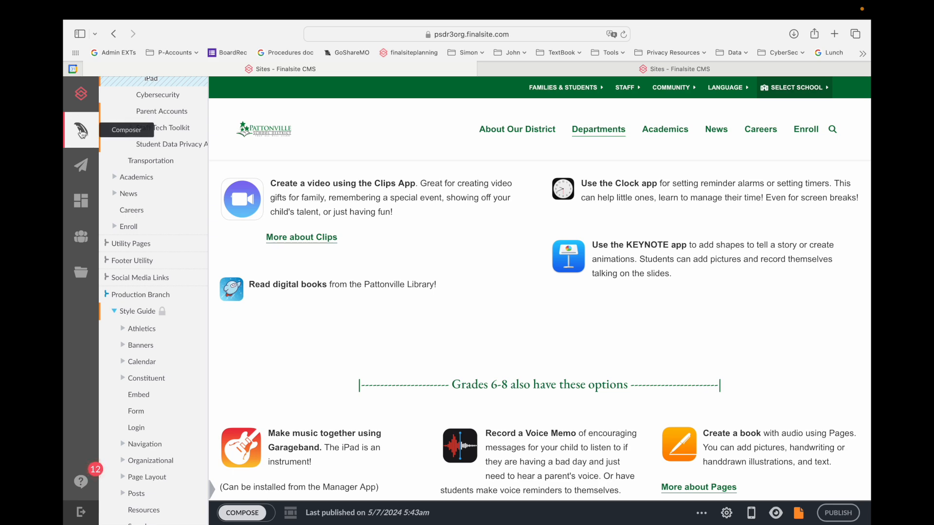
# Open the iPad page under Technology Helpdesk in the page tree and view its app suggestions section
pyautogui.scroll(10, 120, 106)
pyautogui.click(105, 109)
pyautogui.click(167, 91)
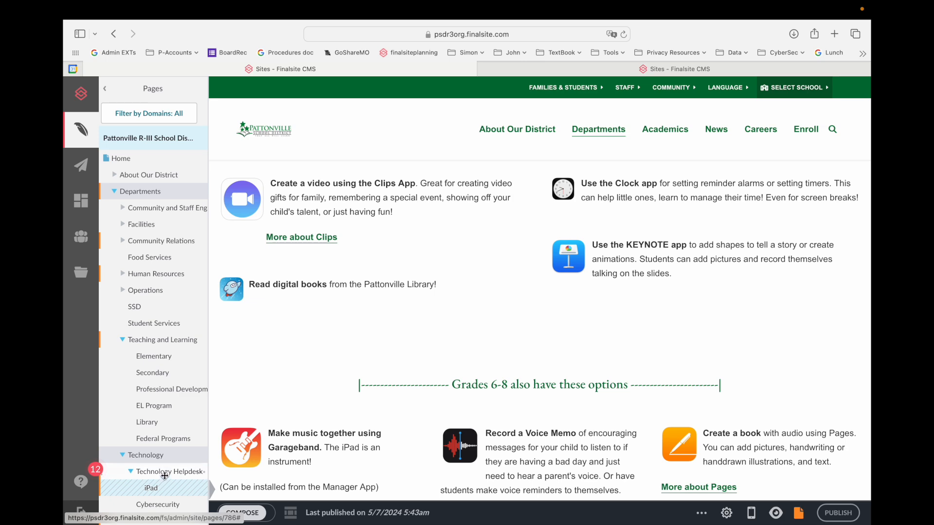
pyautogui.scroll(-1, 168, 472)
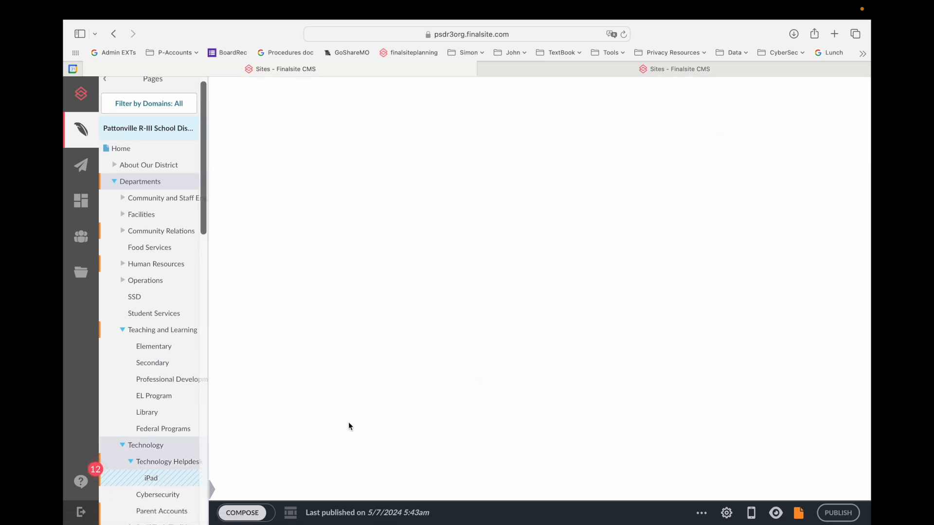
pyautogui.scroll(-4, 348, 422)
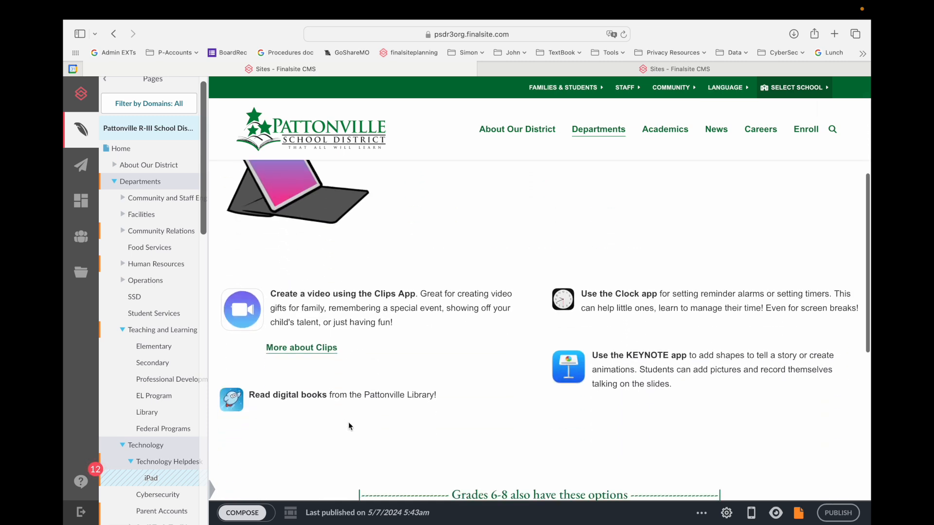
pyautogui.scroll(-3, 349, 426)
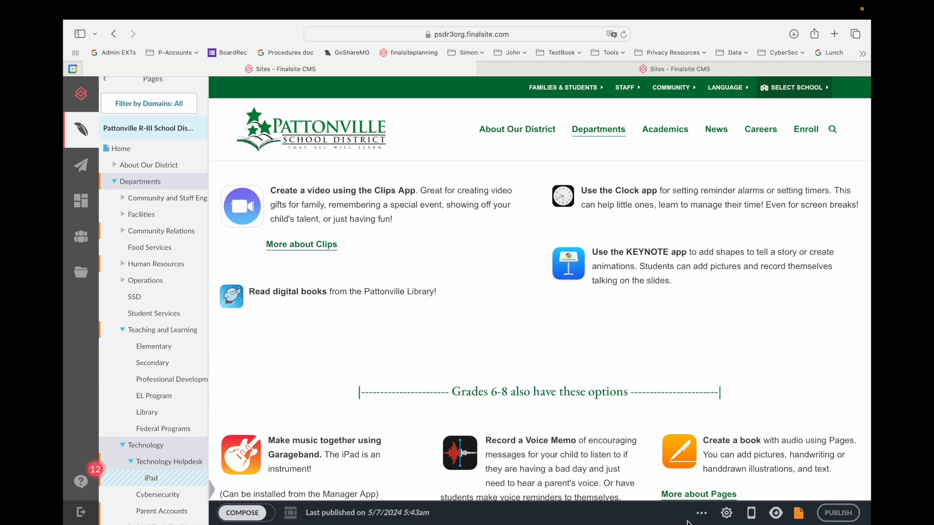
# Turn on Compose mode for the iPad page and go to the two-column section with the app descriptions
pyautogui.moveTo(800, 517)
pyautogui.click(268, 515)
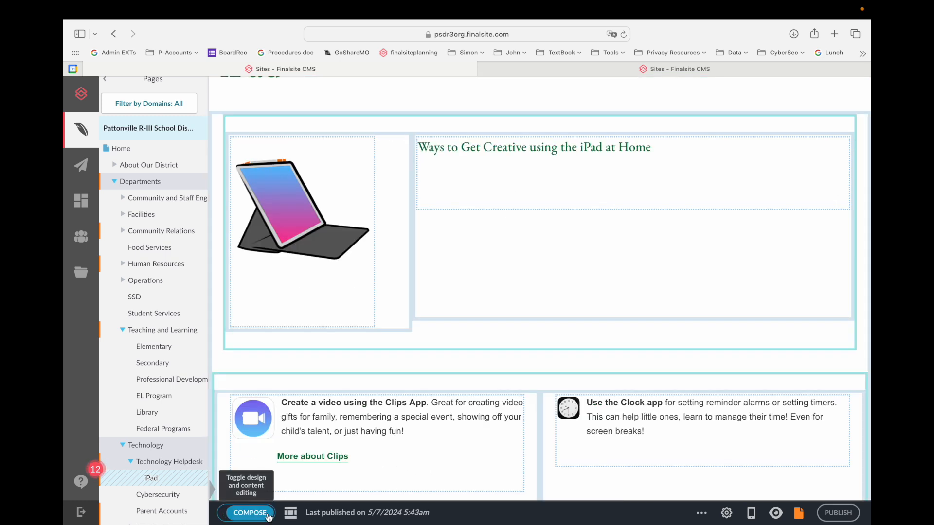
pyautogui.click(268, 516)
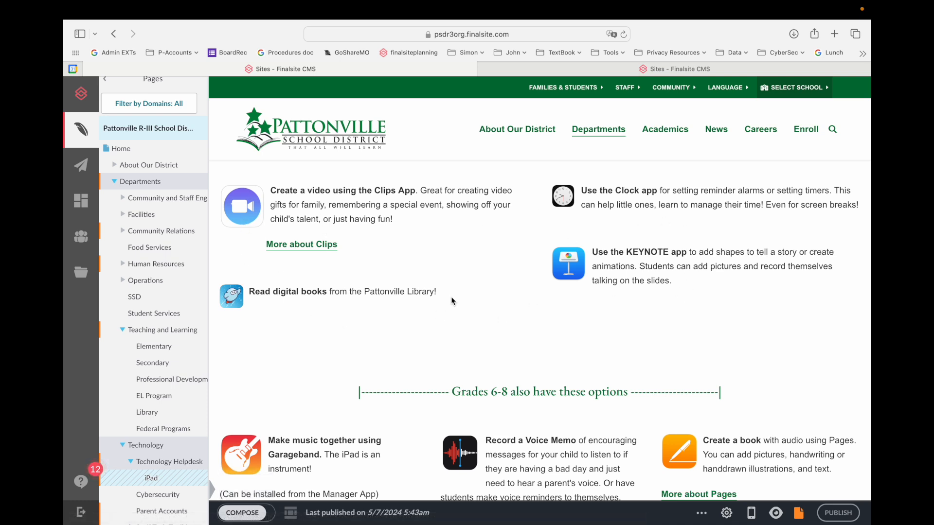
pyautogui.click(269, 516)
pyautogui.scroll(-5, 370, 428)
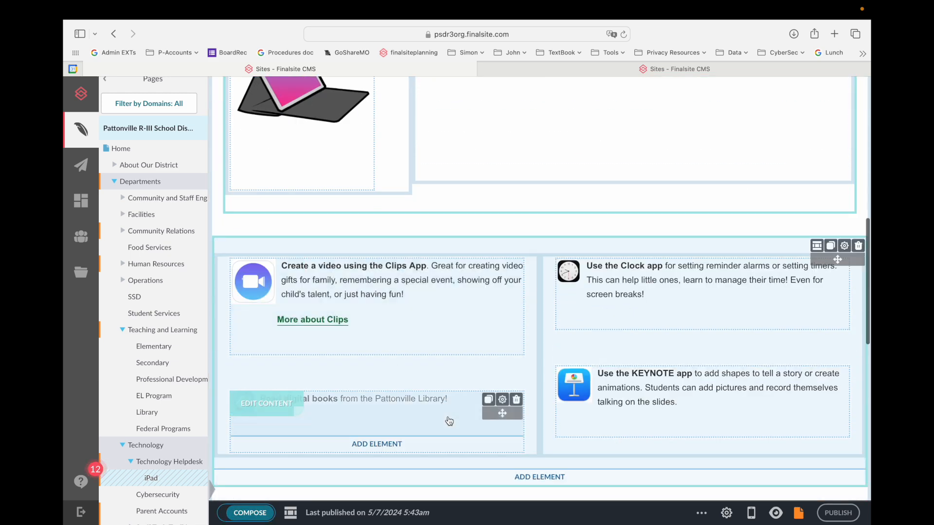
pyautogui.scroll(-1, 447, 416)
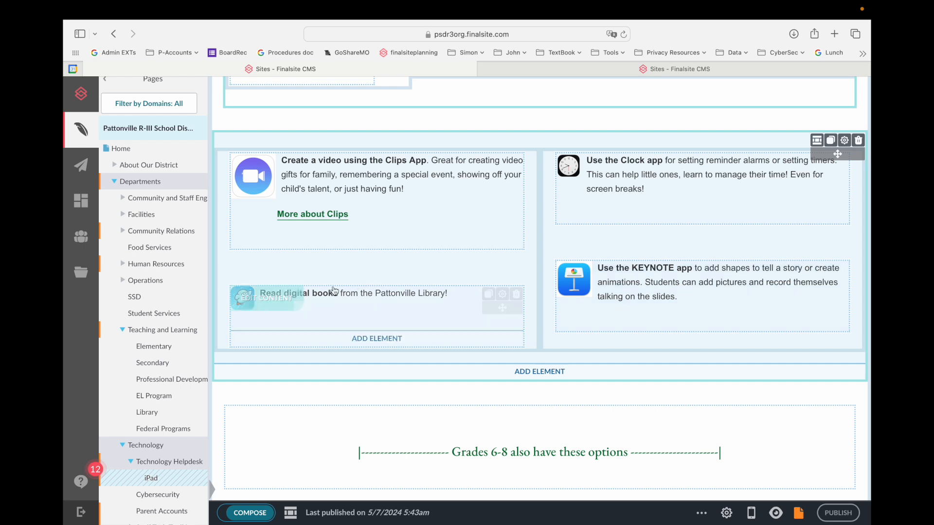
# Add the filler lines "a;oigh;alwhjdfg", "a;lkhfg;ahg" and "j;ashga" below the More about Clips link and save the content element
pyautogui.click(454, 229)
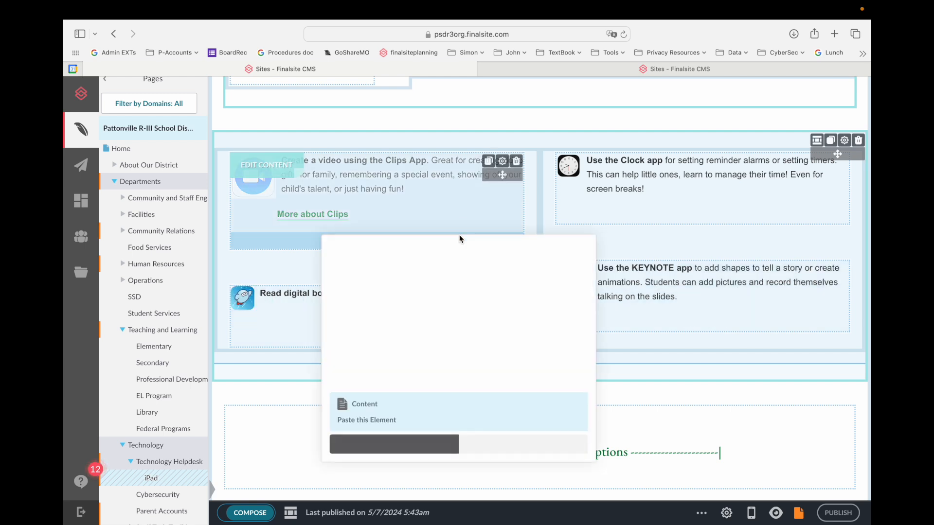
pyautogui.click(454, 223)
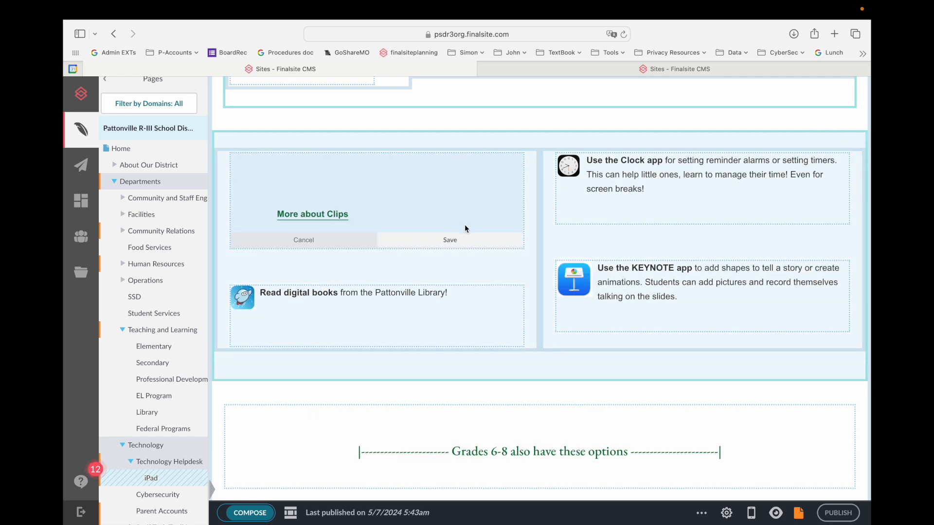
pyautogui.click(463, 234)
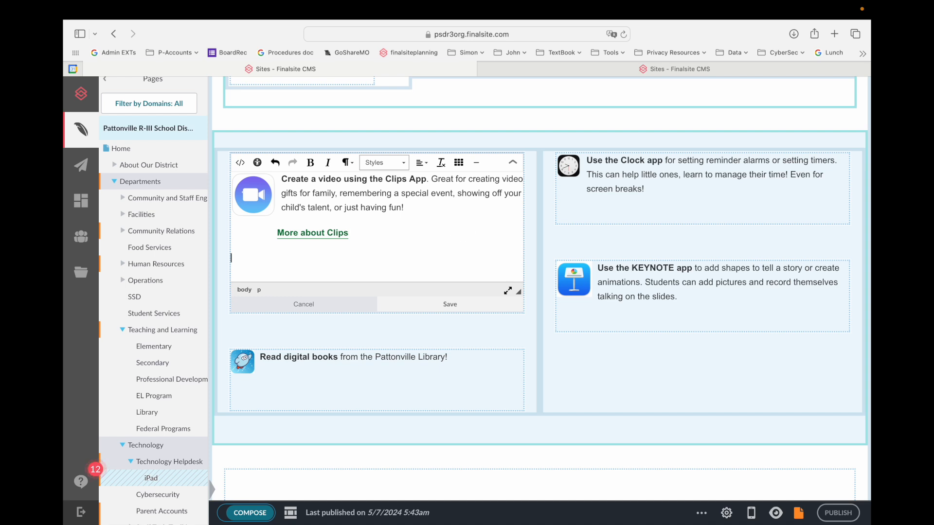
pyautogui.press('Return')
pyautogui.write('a;oigh;alwhjdfg')
pyautogui.press('Return')
pyautogui.write('a;lkhfg;ahg')
pyautogui.press('Return')
pyautogui.write('j;ashga')
pyautogui.press('Return')
pyautogui.click(489, 395)
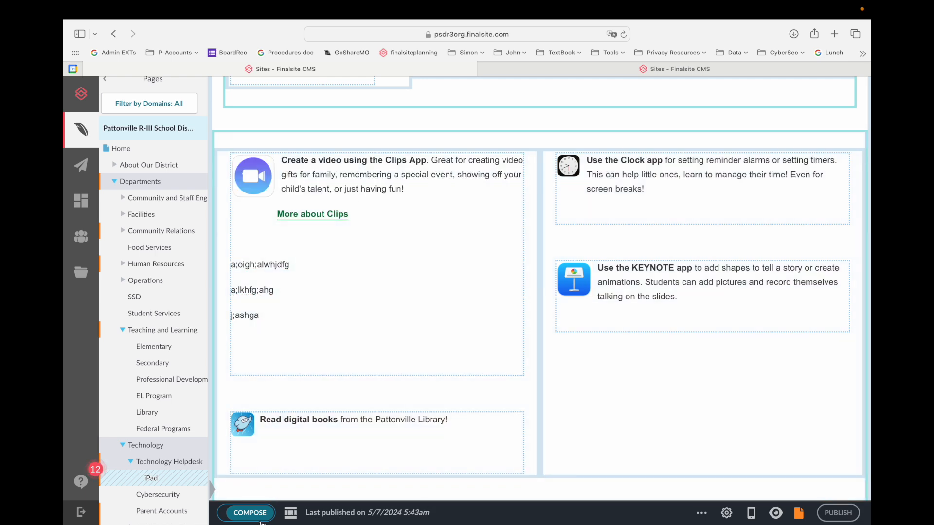
# Preview the page outside Compose mode to examine how the two columns line up, and return to Compose mode
pyautogui.click(259, 517)
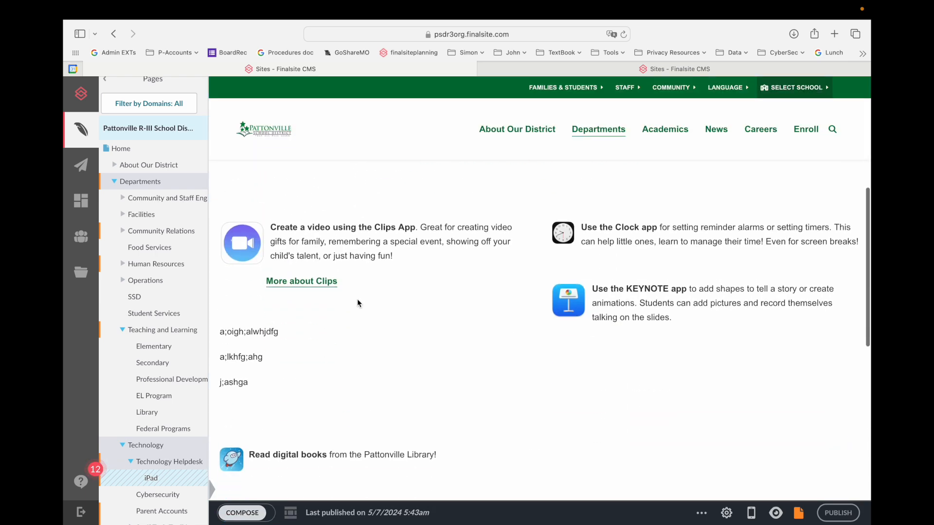
pyautogui.scroll(-1, 357, 299)
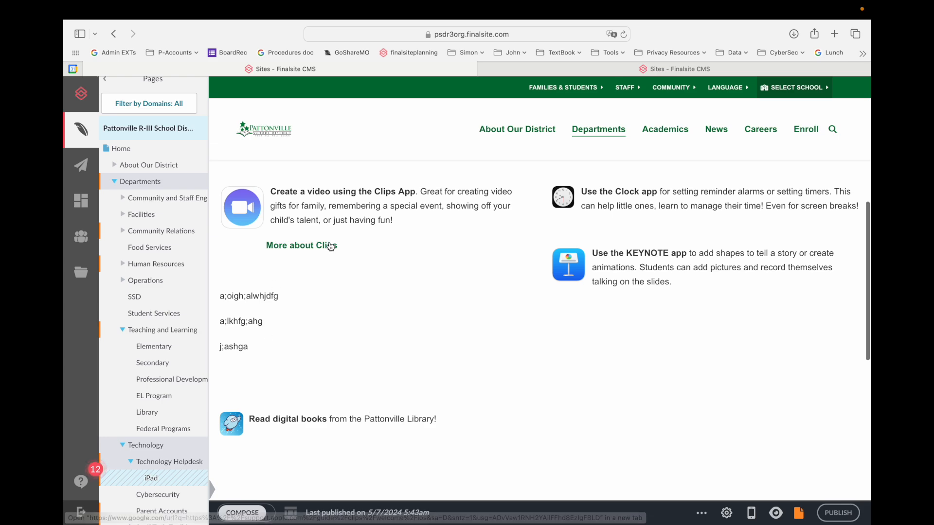
pyautogui.click(261, 514)
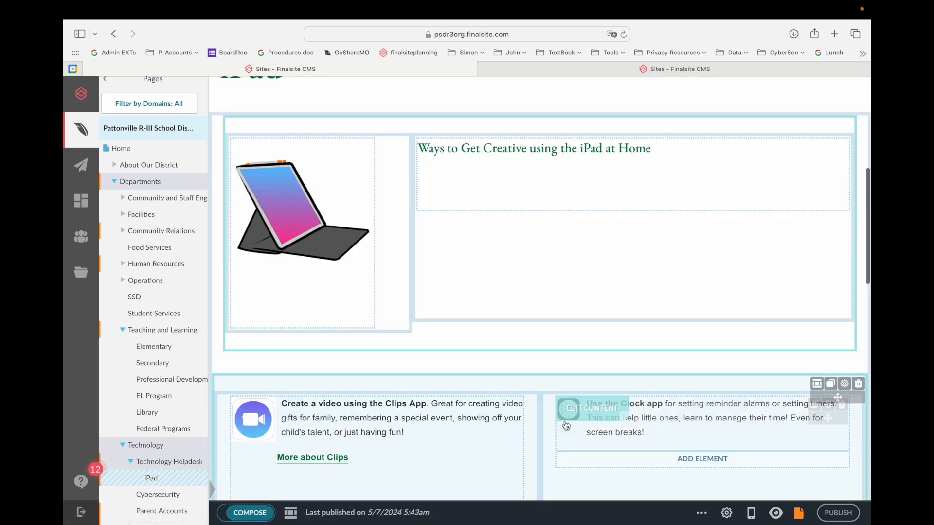
# Add a 2 Column Layout element below the existing two-column section containing the Clips and Clock content
pyautogui.scroll(-7, 566, 426)
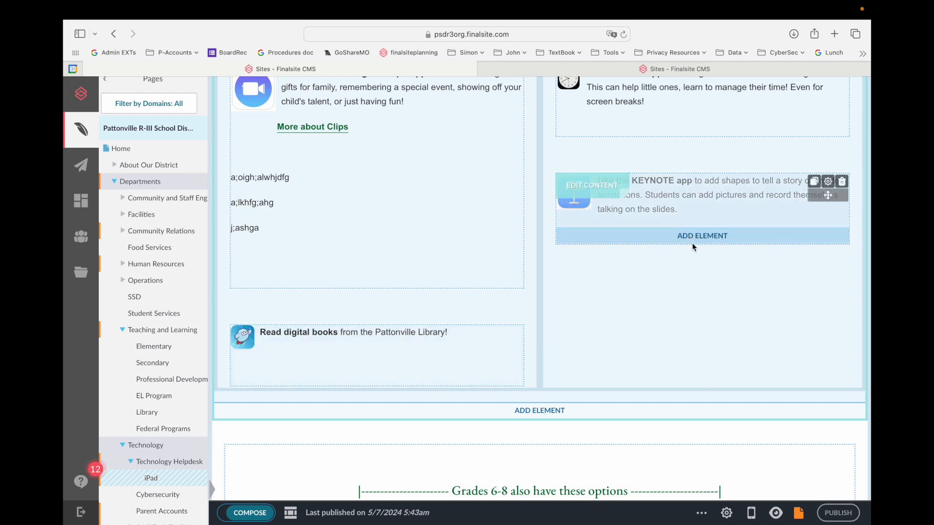
pyautogui.click(538, 415)
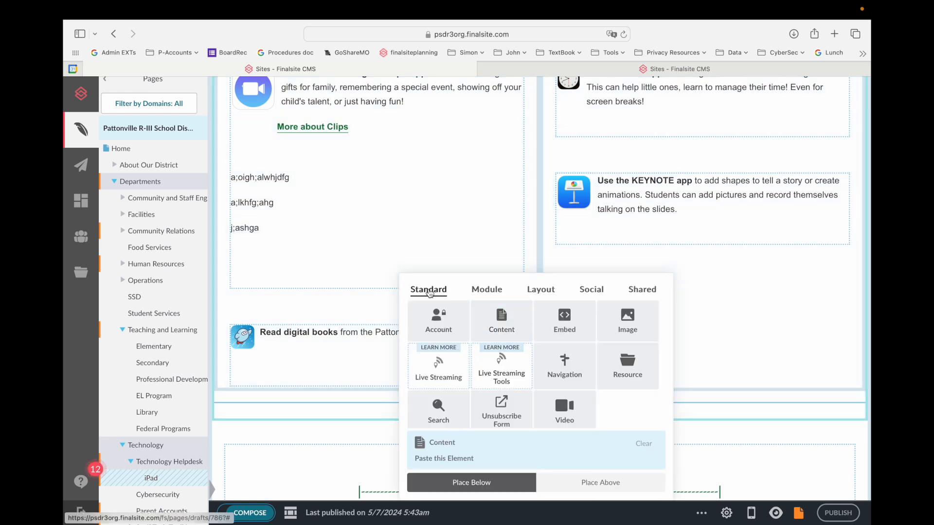
pyautogui.click(540, 291)
pyautogui.click(428, 289)
pyautogui.click(540, 289)
pyautogui.click(474, 291)
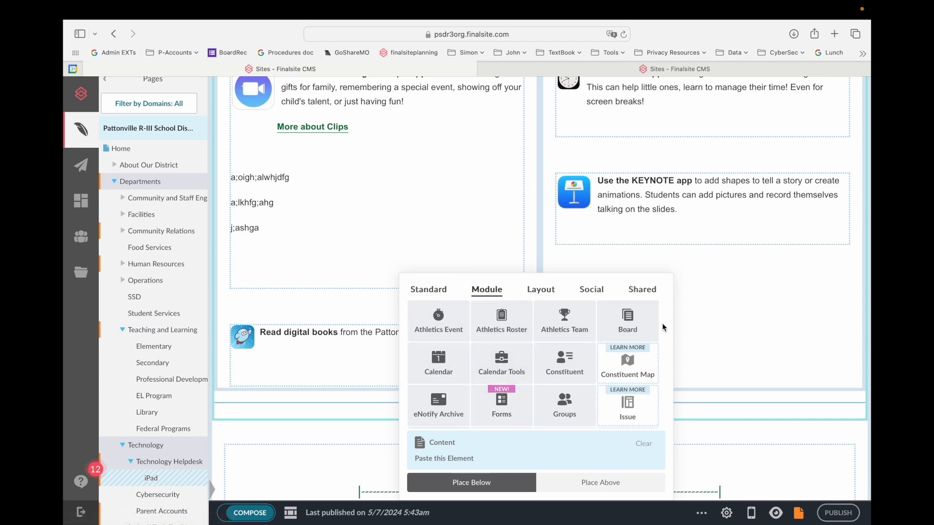
pyautogui.click(534, 291)
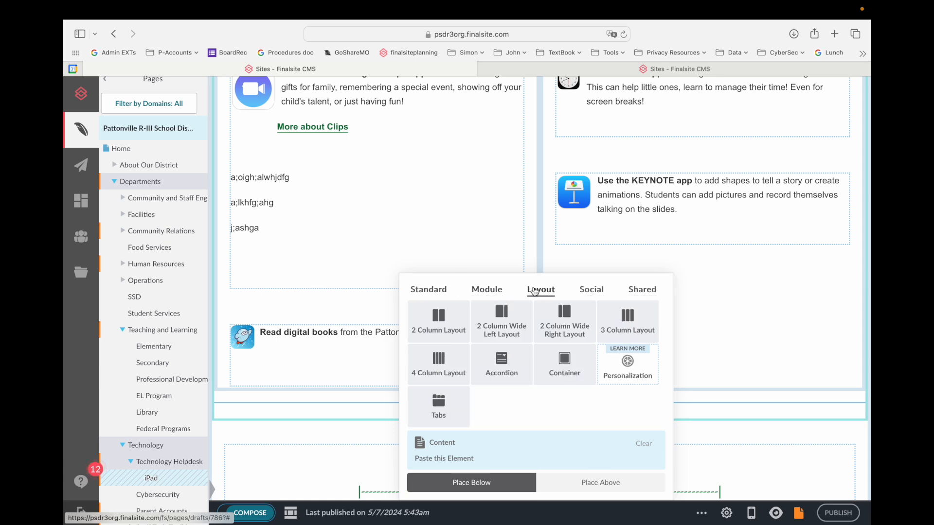
pyautogui.click(441, 322)
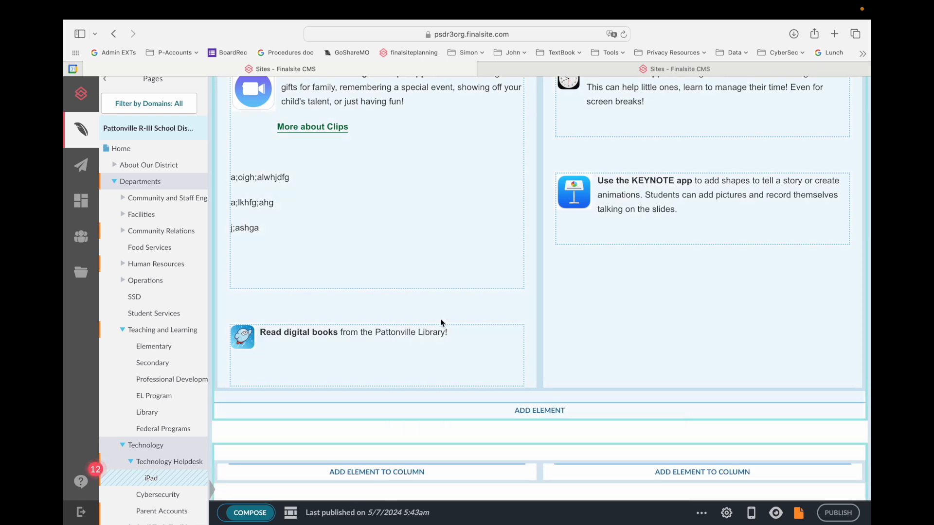
# Move the Read digital books element into the new layout's first column and the Keynote element into its second column
pyautogui.moveTo(316, 334)
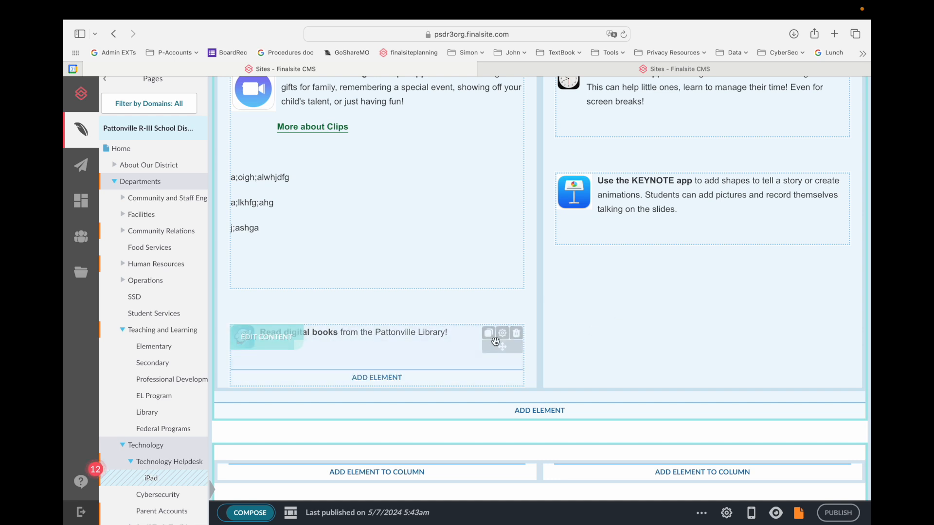
pyautogui.moveTo(503, 347); pyautogui.dragTo(441, 390)
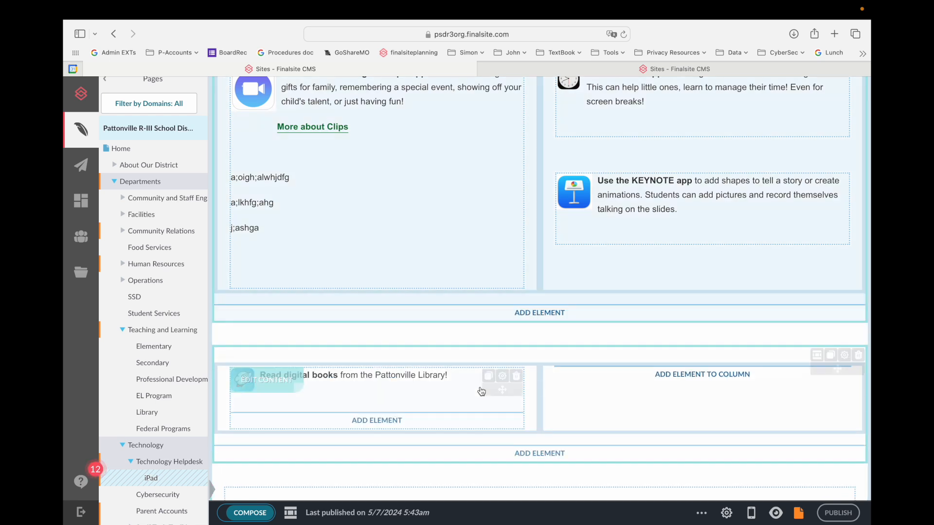
pyautogui.moveTo(735, 208)
pyautogui.moveTo(809, 233); pyautogui.dragTo(705, 379)
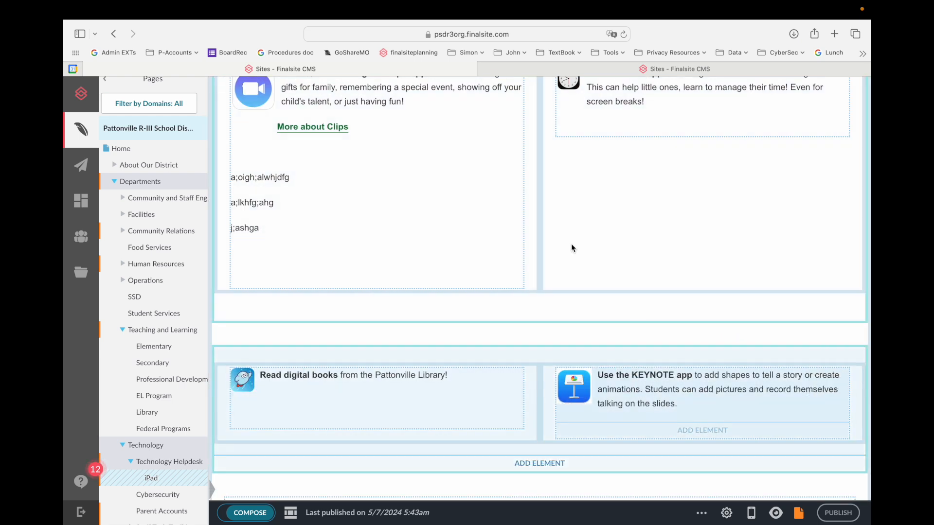
# Delete the filler lines below the More about Clips link and save the Clips content element
pyautogui.moveTo(493, 193)
pyautogui.click(341, 225)
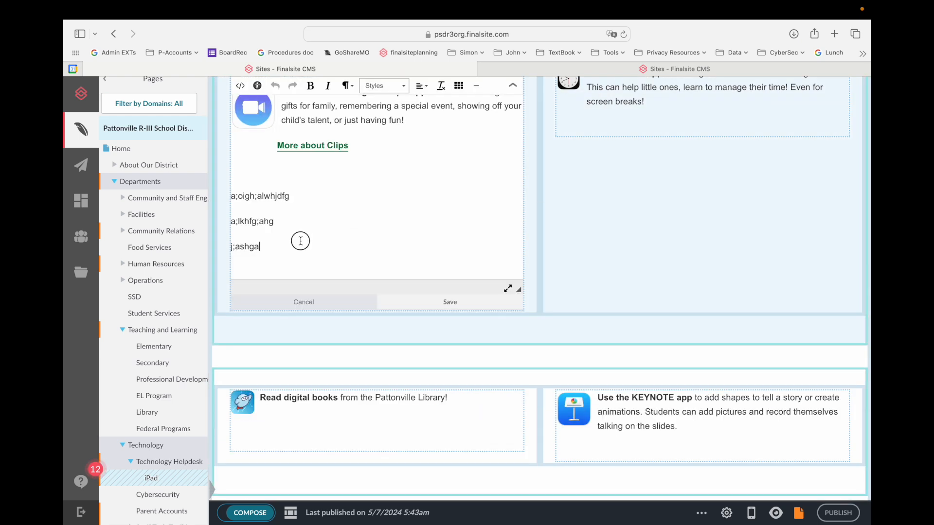
pyautogui.moveTo(262, 249); pyautogui.dragTo(231, 165)
pyautogui.press('BackSpace')
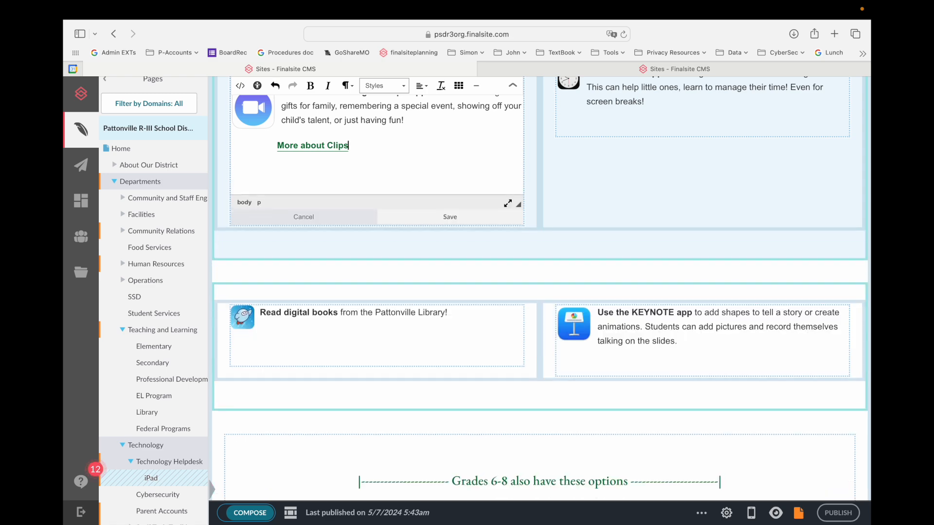
pyautogui.click(390, 214)
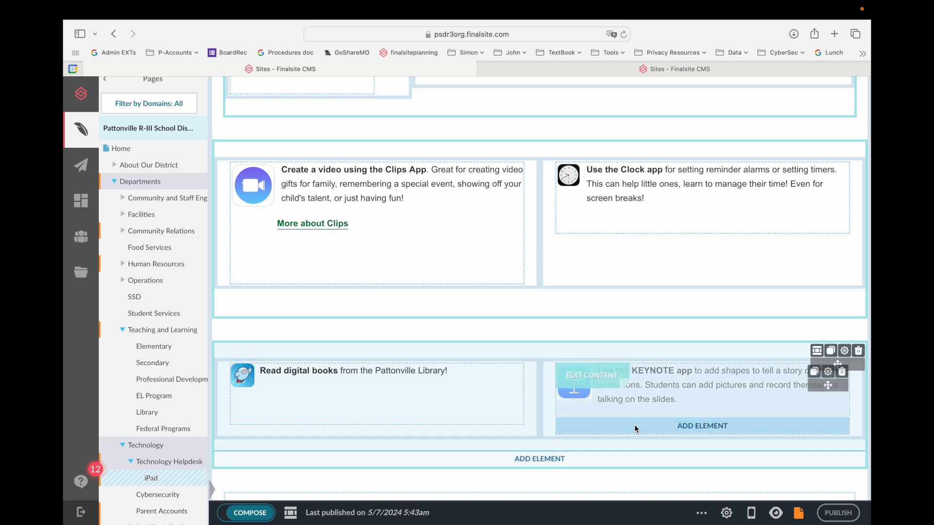
# Open the image properties of the Keynote icon in its content element and set the right margin to 10 px
pyautogui.click(591, 384)
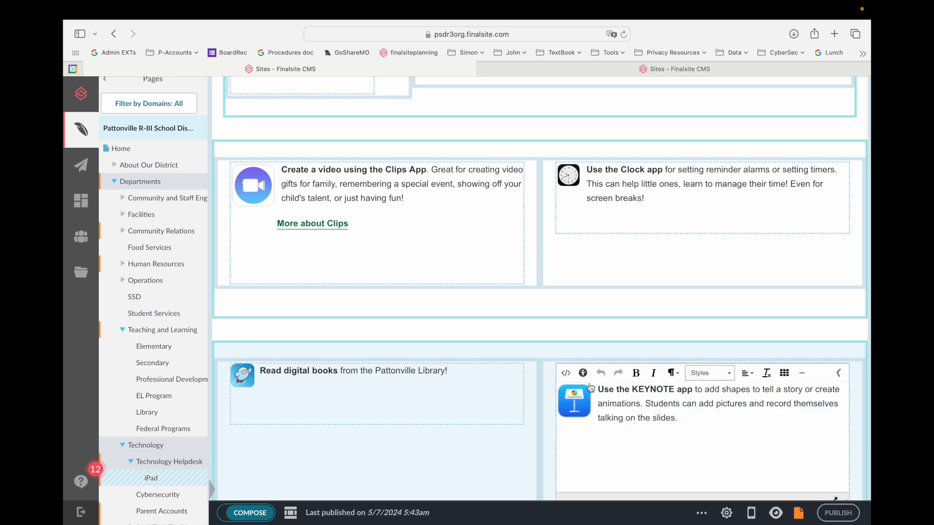
pyautogui.click(578, 404)
pyautogui.doubleClick(578, 405)
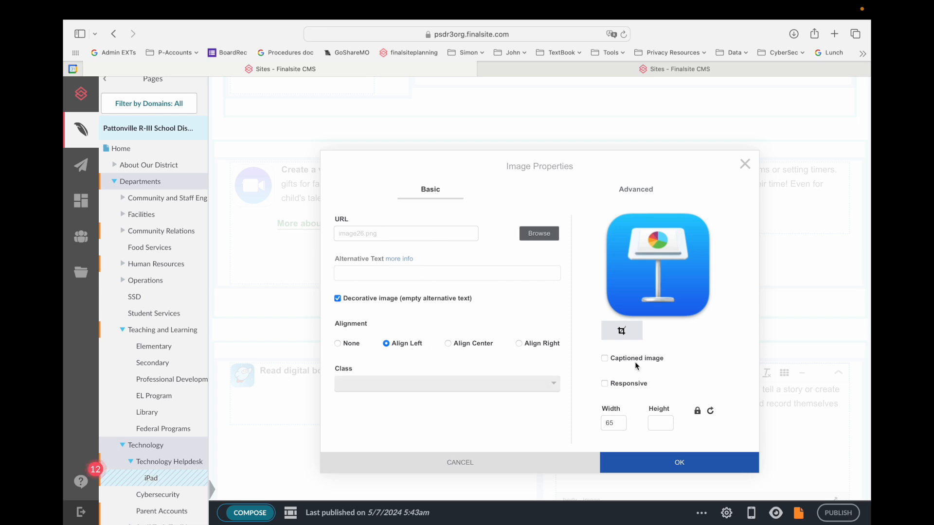
pyautogui.click(604, 384)
pyautogui.click(605, 384)
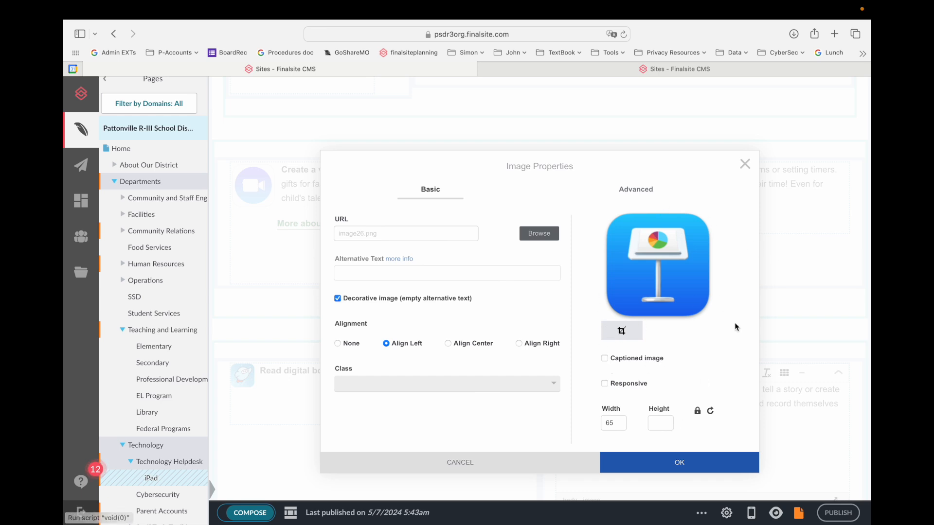
pyautogui.click(630, 190)
pyautogui.click(651, 218)
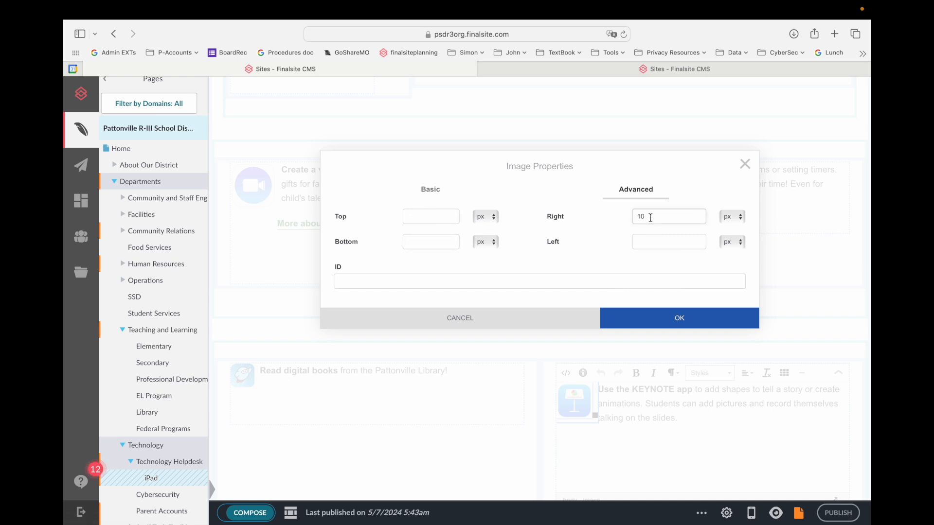
pyautogui.write('10')
pyautogui.click(642, 244)
# Enter 65 as the Keynote icon's width and apply the image properties
pyautogui.click(458, 193)
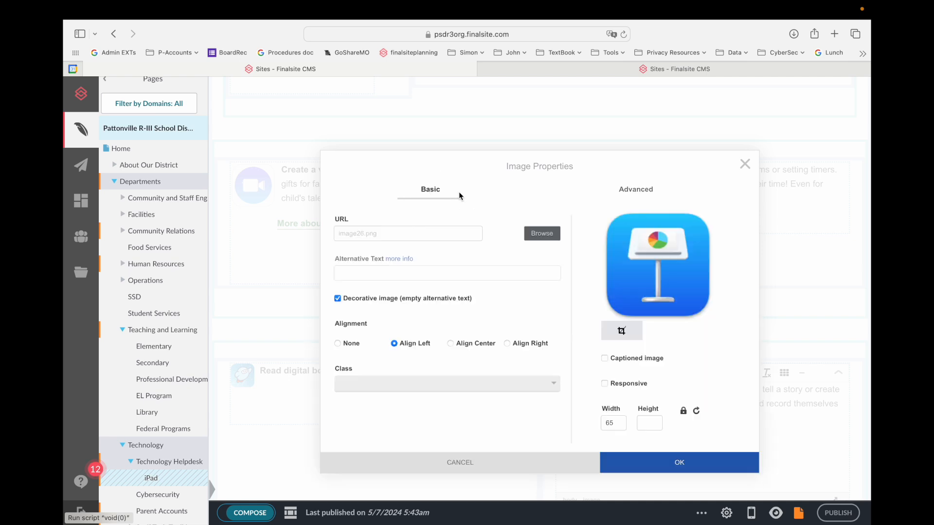
pyautogui.click(621, 423)
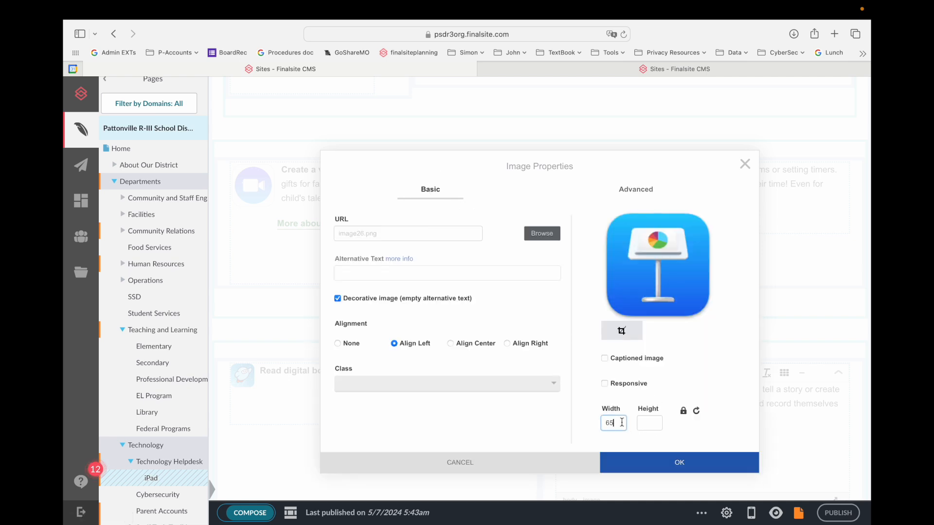
pyautogui.press('BackSpace')
pyautogui.write('5')
pyautogui.click(672, 464)
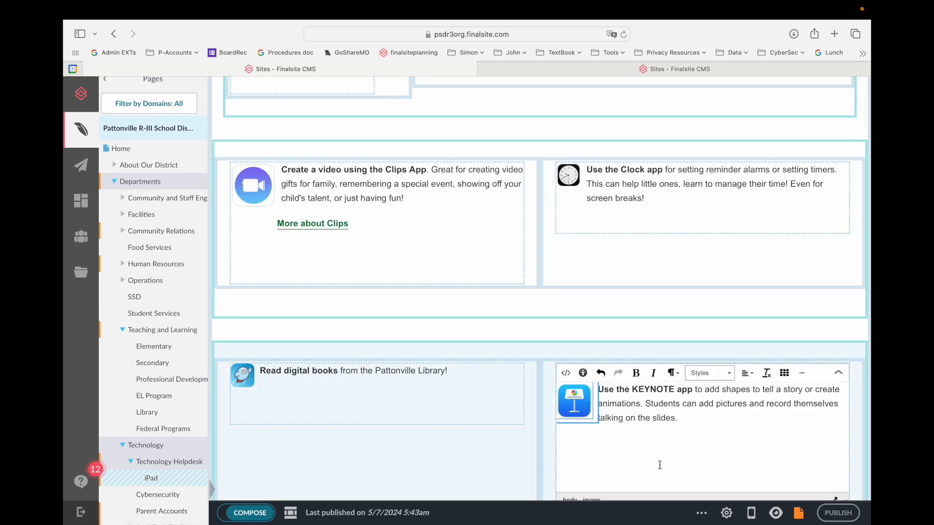
# Mark the Read digital books icon as a decorative image and set its width to 65
pyautogui.doubleClick(246, 376)
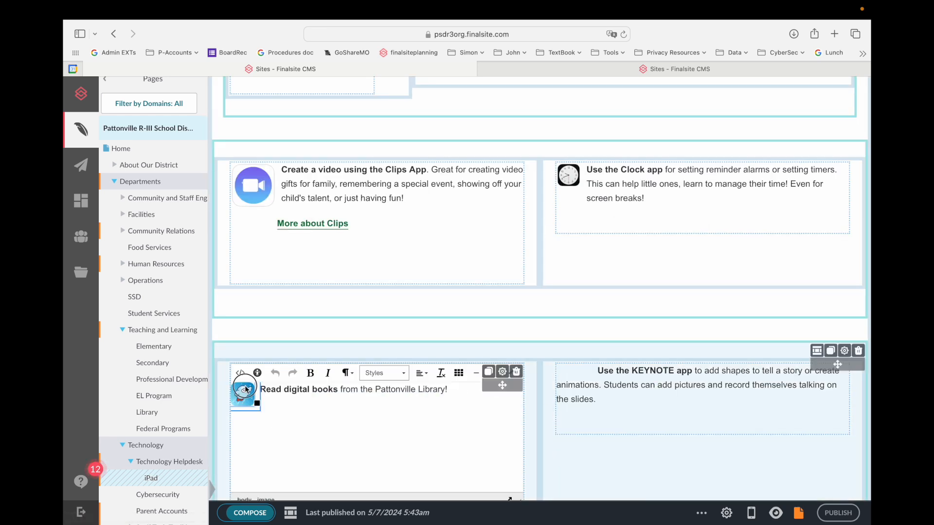
pyautogui.click(337, 299)
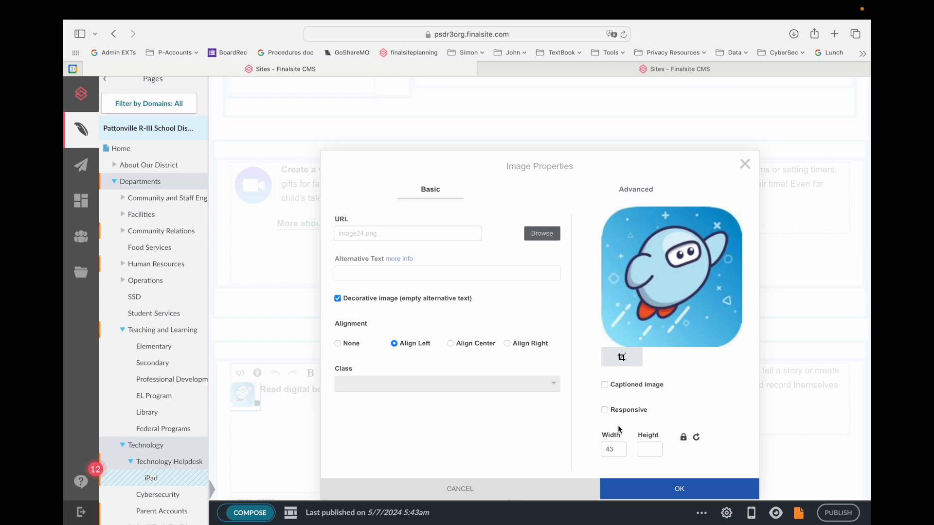
pyautogui.moveTo(616, 448); pyautogui.dragTo(584, 448)
pyautogui.click(678, 489)
# Set the Clock icon's width to 65 in its image properties
pyautogui.click(569, 191)
pyautogui.doubleClick(569, 192)
pyautogui.moveTo(617, 451); pyautogui.dragTo(587, 453)
pyautogui.press('Return')
# Mark the Clips icon as a decorative image and set its width to 65
pyautogui.doubleClick(253, 185)
pyautogui.click(337, 299)
pyautogui.press('Return')
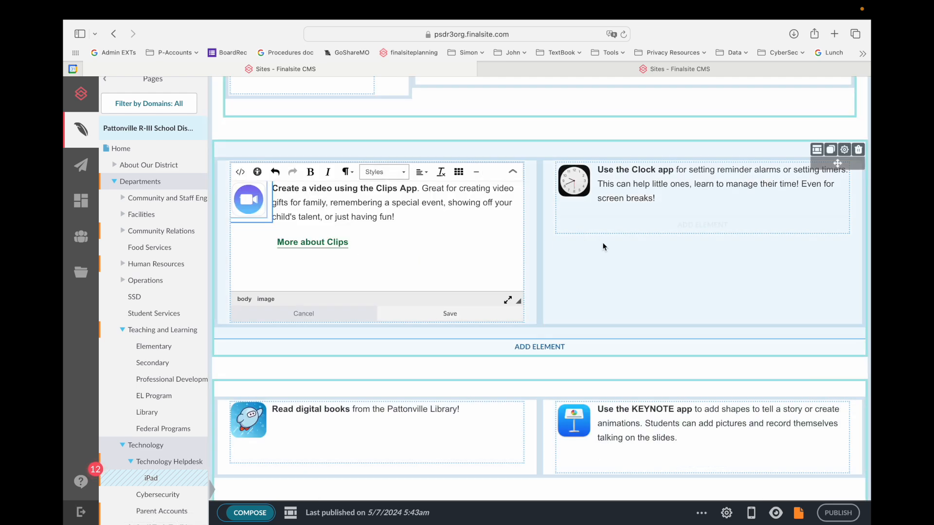
# Preview the page outside Compose mode to check how the four app icons and descriptions line up
pyautogui.click(250, 512)
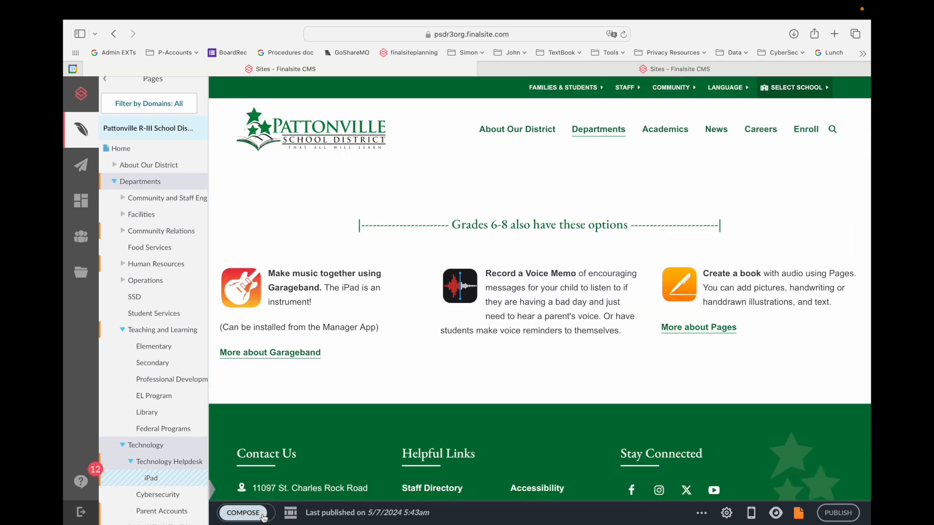
pyautogui.scroll(10, 313, 354)
pyautogui.scroll(-5, 313, 354)
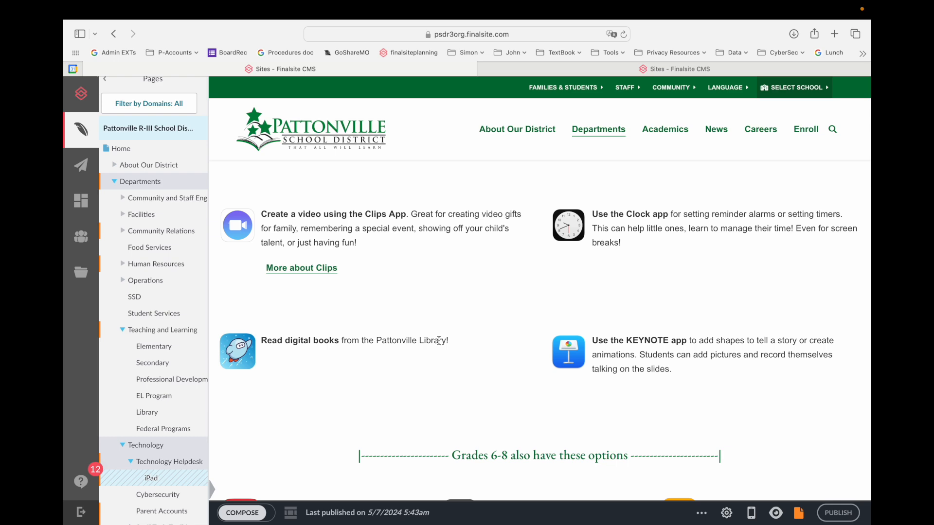
# Set the Clips icon's right margin to 20 px in Compose mode, save the element and preview the page
pyautogui.click(243, 512)
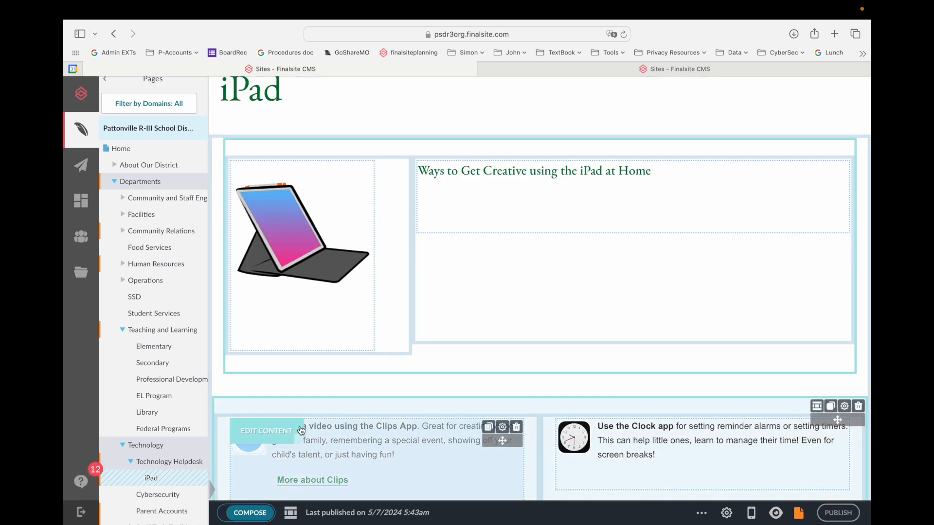
pyautogui.scroll(-5, 317, 420)
pyautogui.click(247, 263)
pyautogui.click(243, 273)
pyautogui.doubleClick(243, 272)
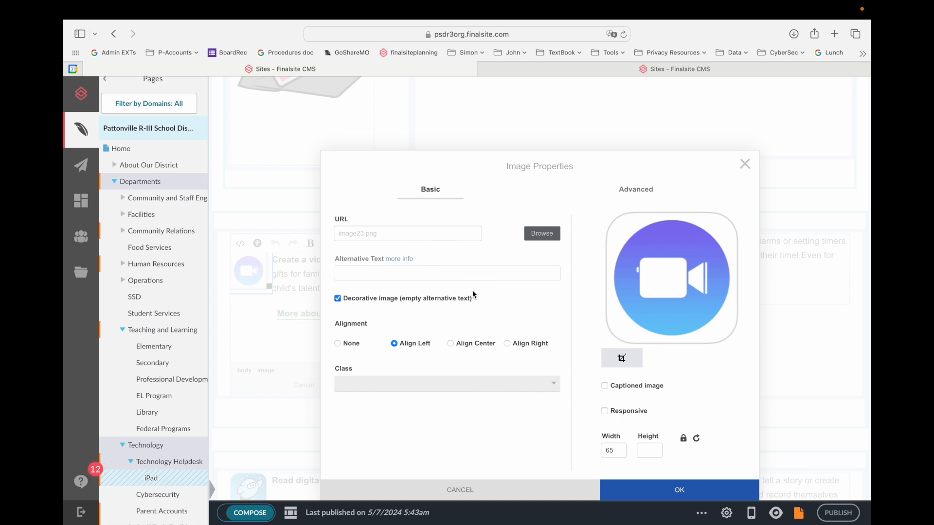
pyautogui.click(636, 190)
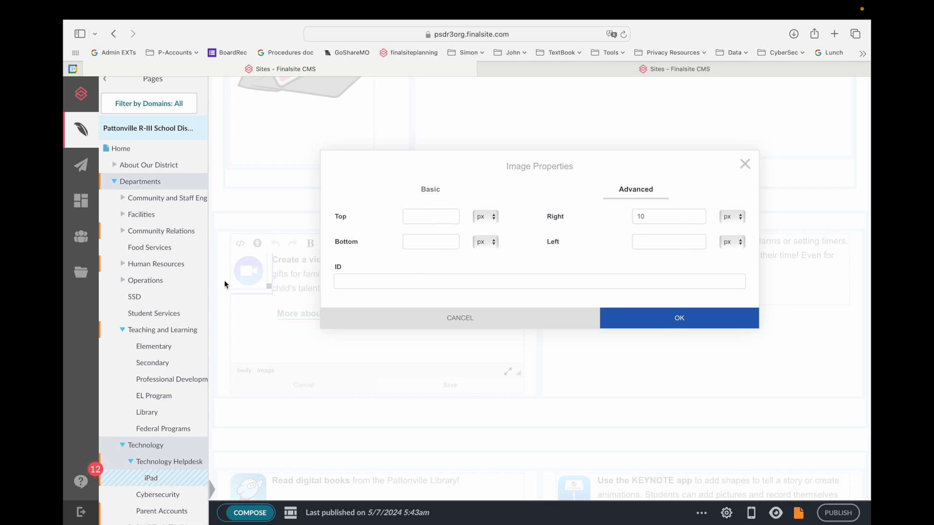
pyautogui.moveTo(662, 216); pyautogui.dragTo(565, 214)
pyautogui.click(701, 322)
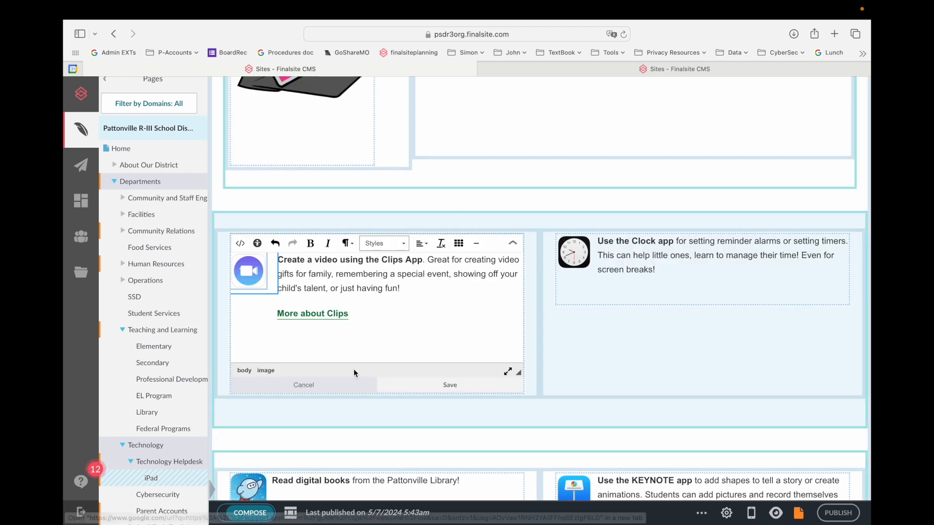
pyautogui.click(408, 385)
pyautogui.click(258, 514)
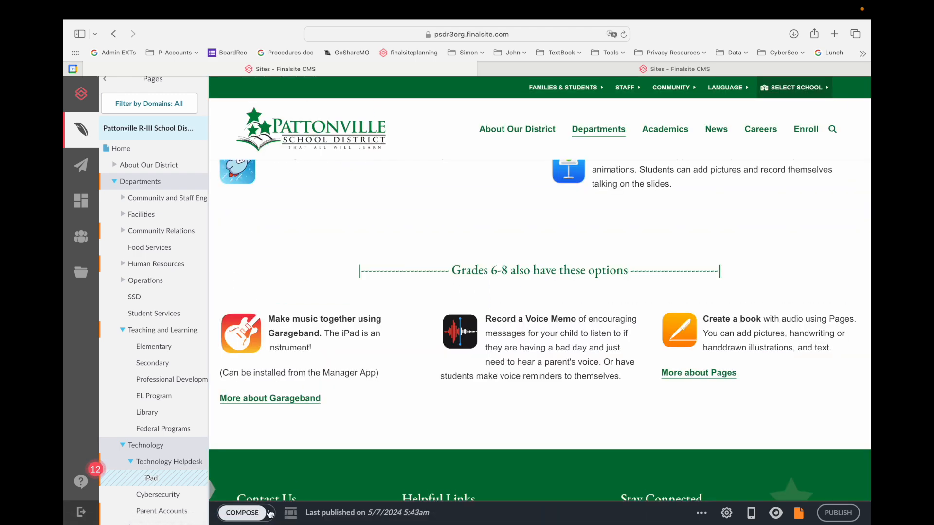
pyautogui.scroll(5, 256, 281)
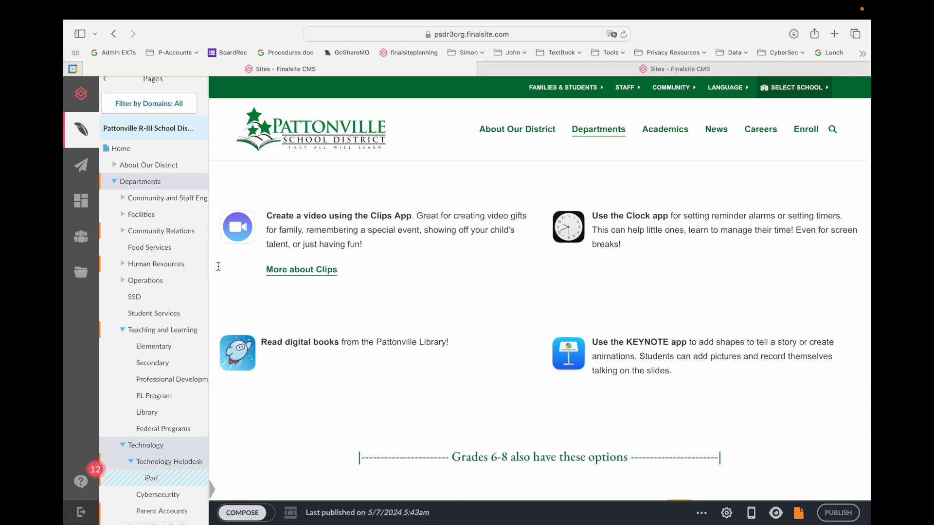
# Try a right margin of 0 px on the Clips icon, saving the element and previewing the page
pyautogui.click(253, 514)
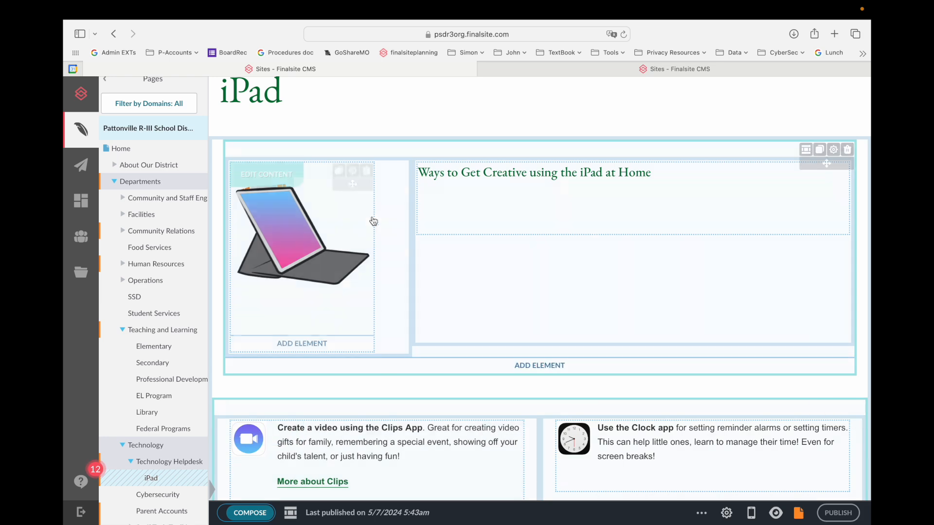
pyautogui.scroll(-3, 385, 329)
pyautogui.click(372, 322)
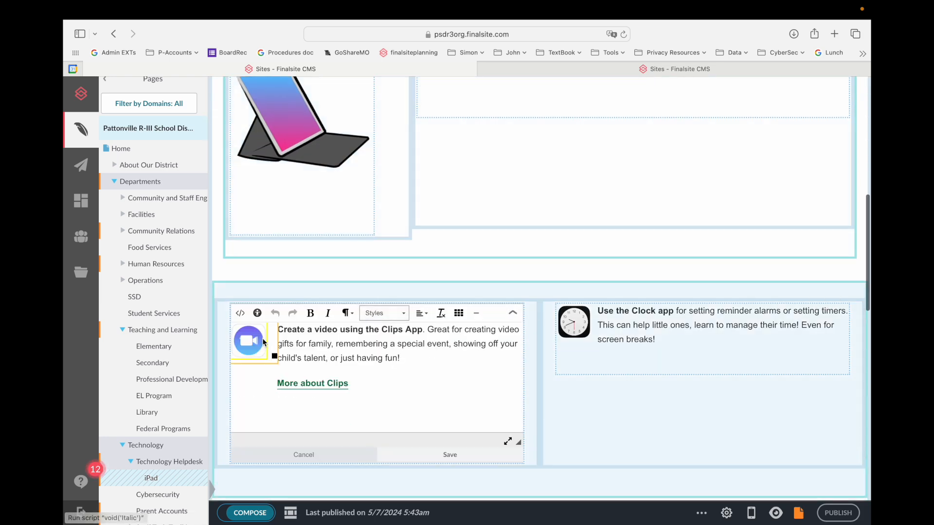
pyautogui.doubleClick(261, 338)
pyautogui.click(632, 191)
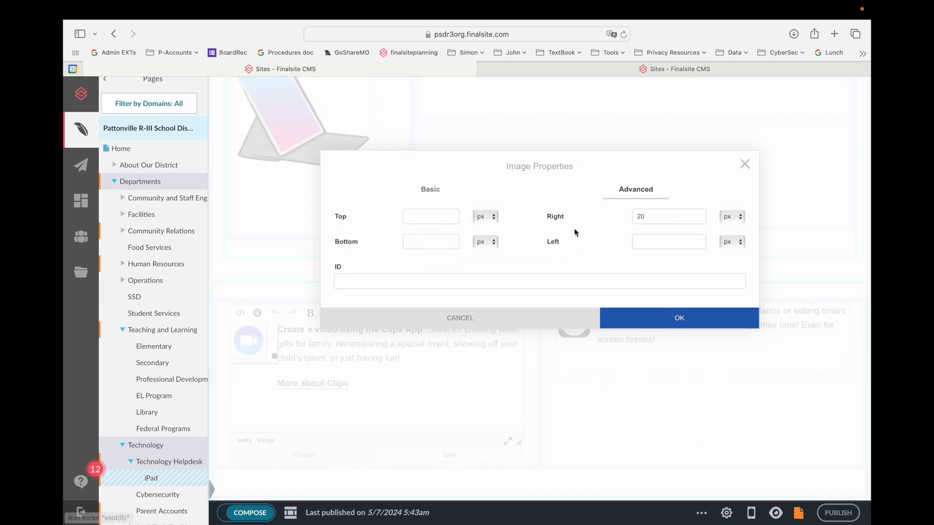
pyautogui.moveTo(655, 215); pyautogui.dragTo(599, 214)
pyautogui.write('0')
pyautogui.click(621, 317)
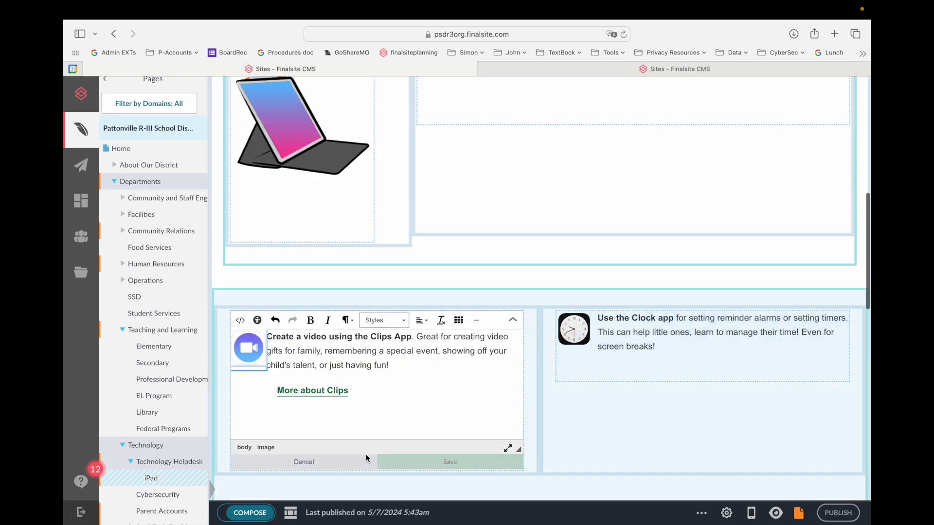
pyautogui.click(366, 459)
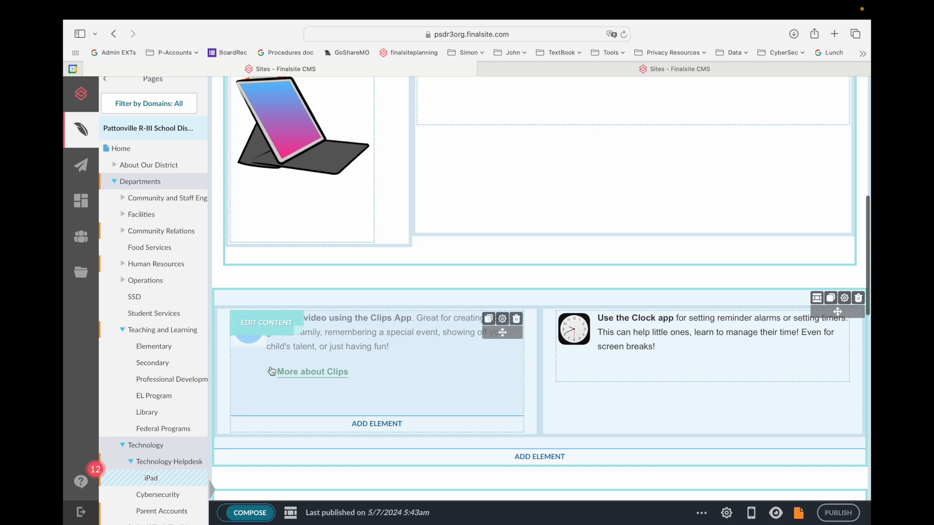
pyautogui.click(250, 513)
pyautogui.scroll(3, 260, 267)
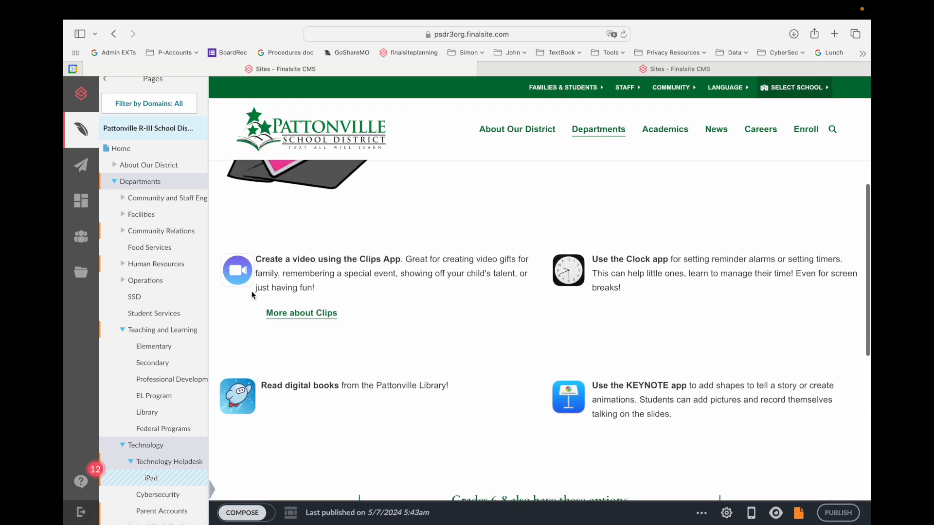
# Return to Compose mode and set the Clips icon's right margin to 20 px
pyautogui.click(245, 512)
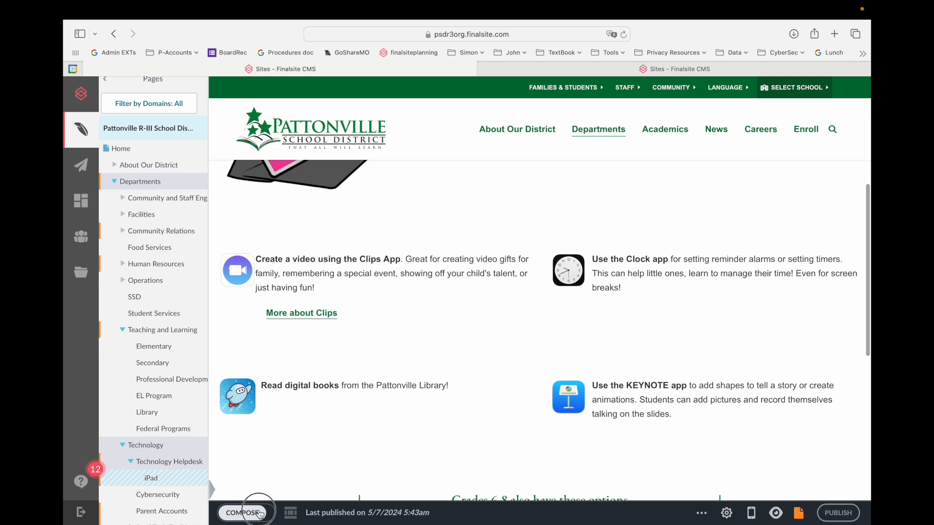
pyautogui.scroll(-2, 275, 334)
pyautogui.click(258, 385)
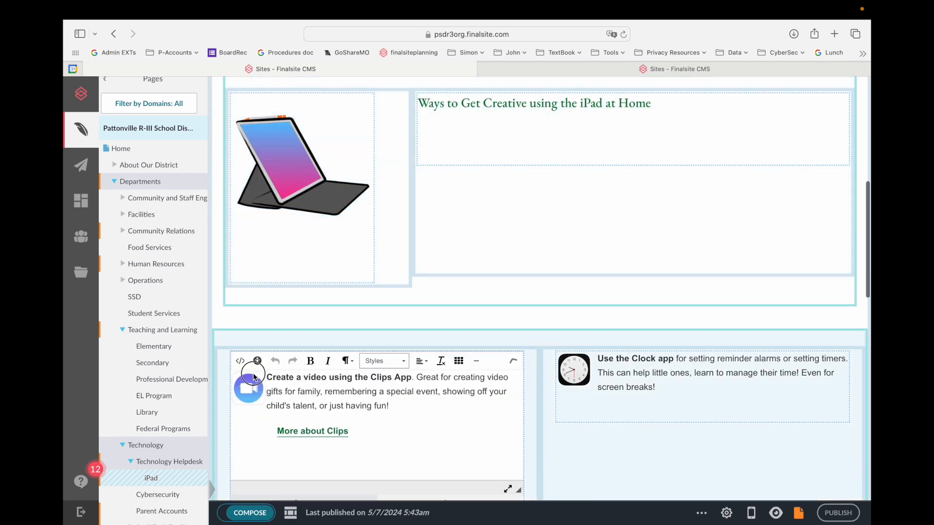
pyautogui.doubleClick(258, 385)
pyautogui.click(642, 199)
pyautogui.doubleClick(686, 217)
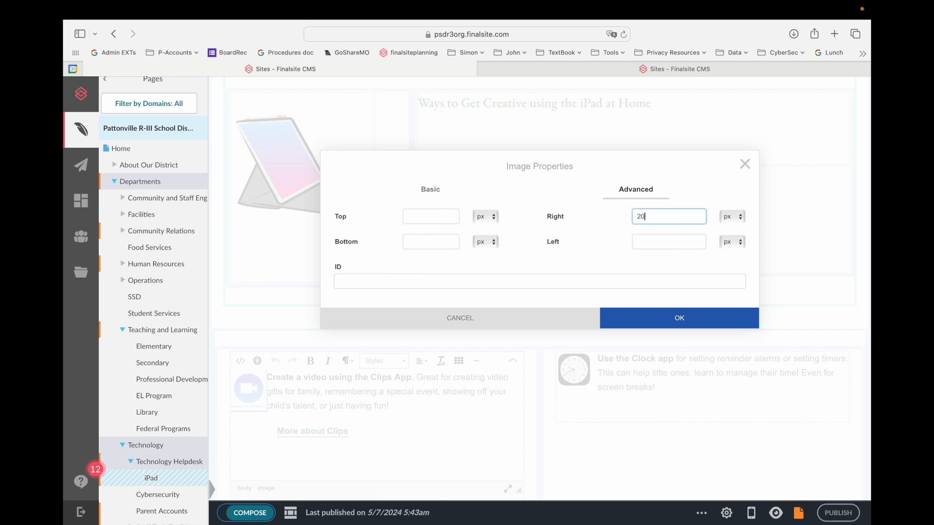
pyautogui.write('20')
pyautogui.click(647, 317)
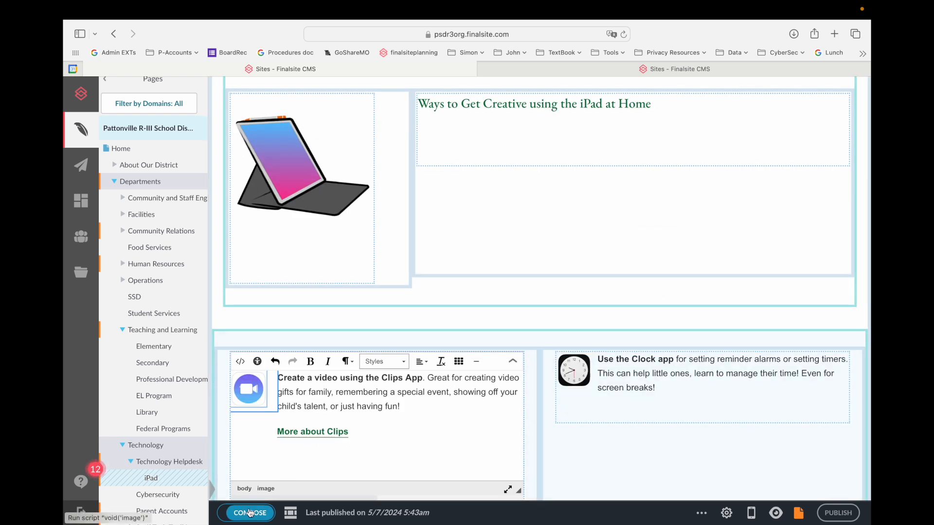
# Split the Clips text after "Create a video using the Clips App." so the description starts its own paragraph
pyautogui.scroll(-4, 542, 398)
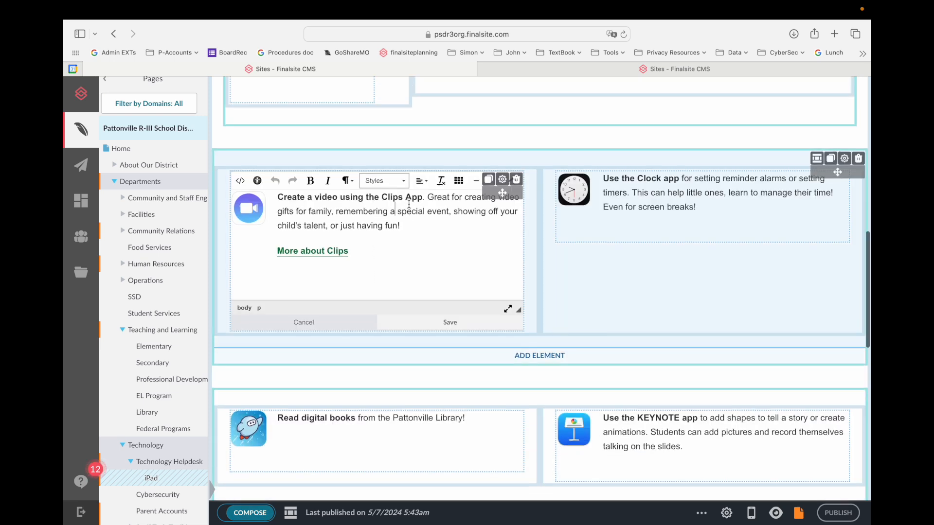
pyautogui.scroll(1, 438, 240)
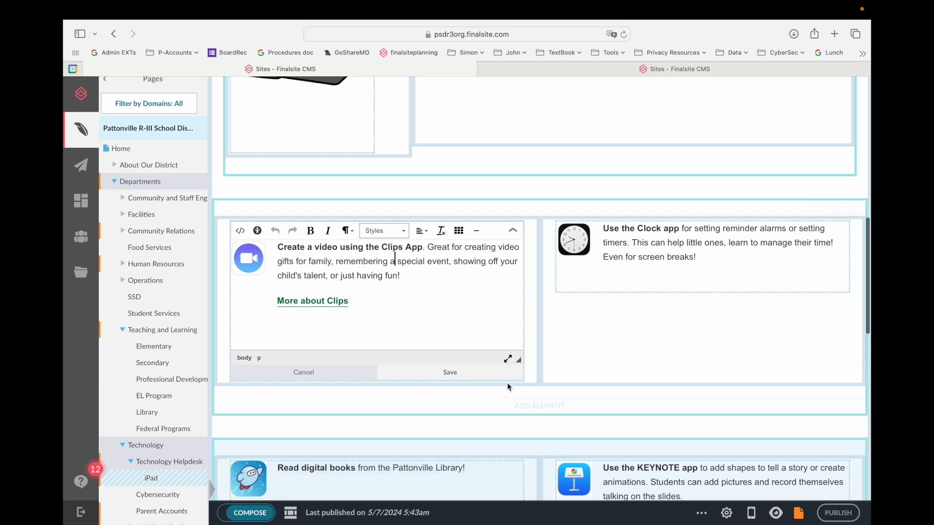
pyautogui.scroll(2, 707, 328)
pyautogui.scroll(-4, 707, 329)
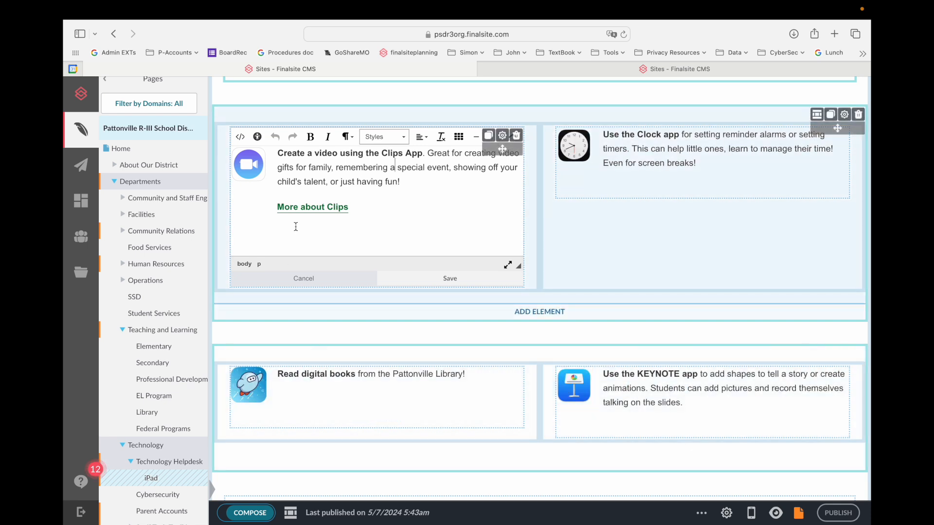
pyautogui.click(428, 153)
pyautogui.press('Return')
pyautogui.press('BackSpace')
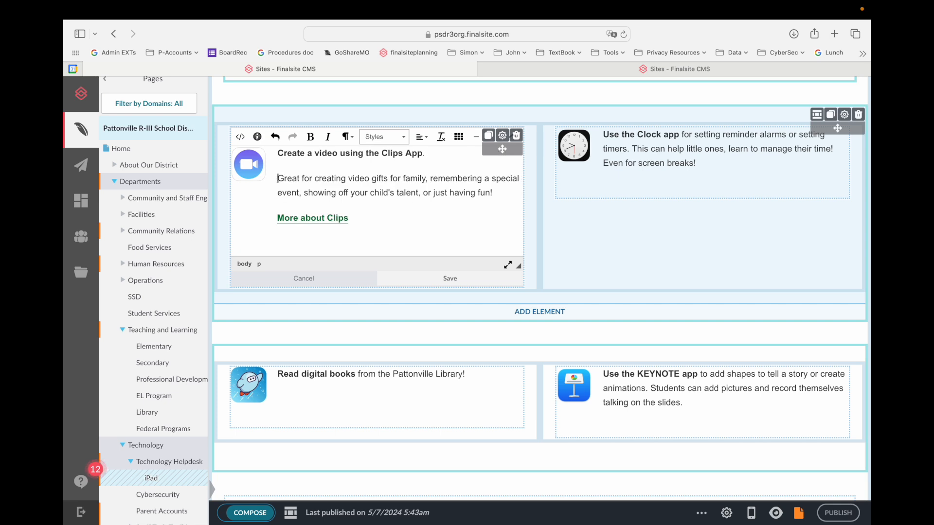
# Format the line "Create a video using the Clips App." as Heading 4
pyautogui.moveTo(430, 153); pyautogui.dragTo(258, 152)
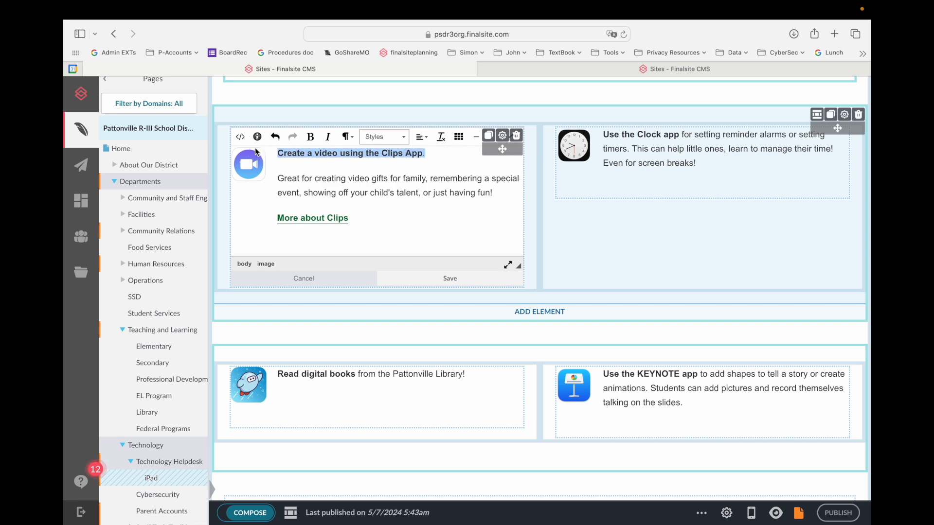
pyautogui.click(347, 139)
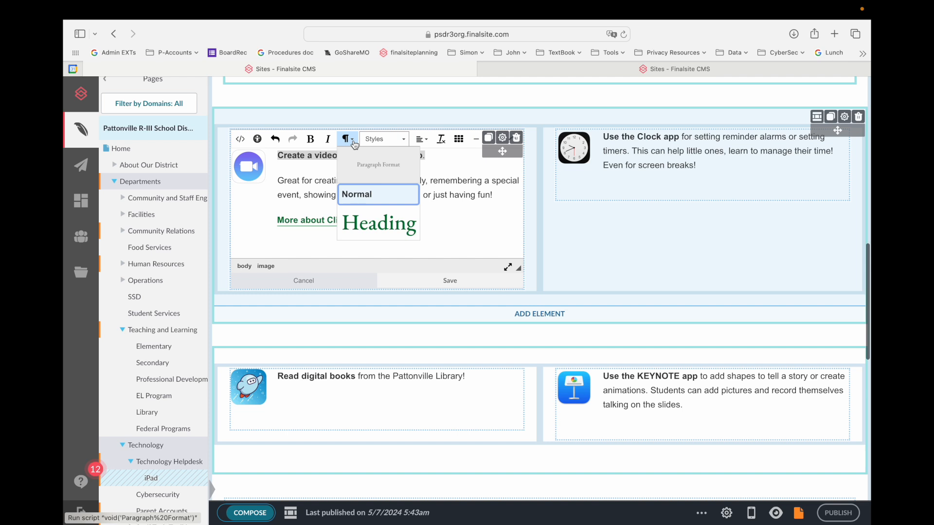
pyautogui.scroll(-5, 381, 205)
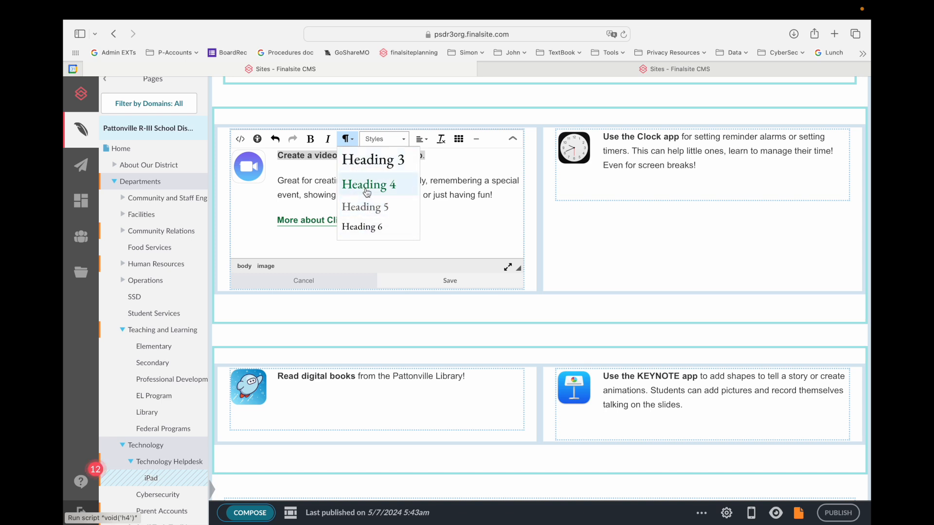
pyautogui.click(366, 193)
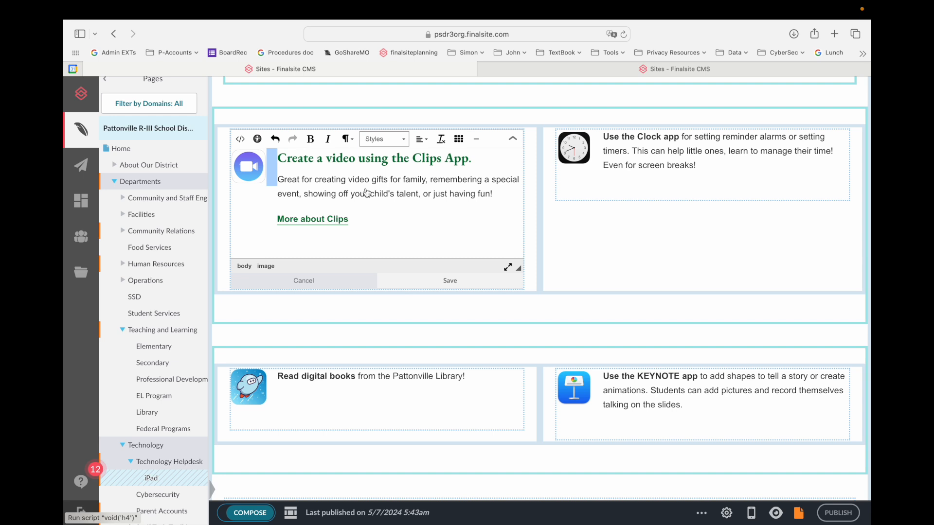
# Remove the period at the end of the Clips App heading and save the content element
pyautogui.click(408, 212)
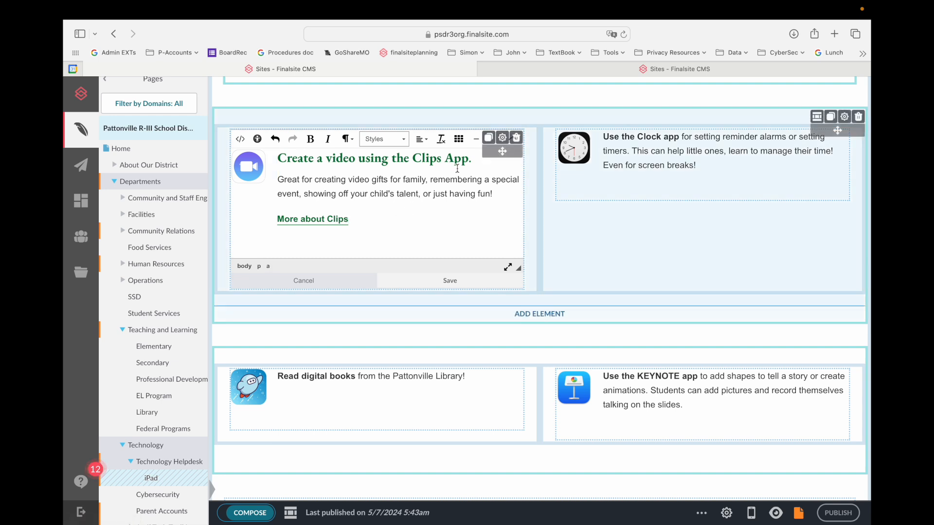
pyautogui.click(472, 158)
pyautogui.click(473, 281)
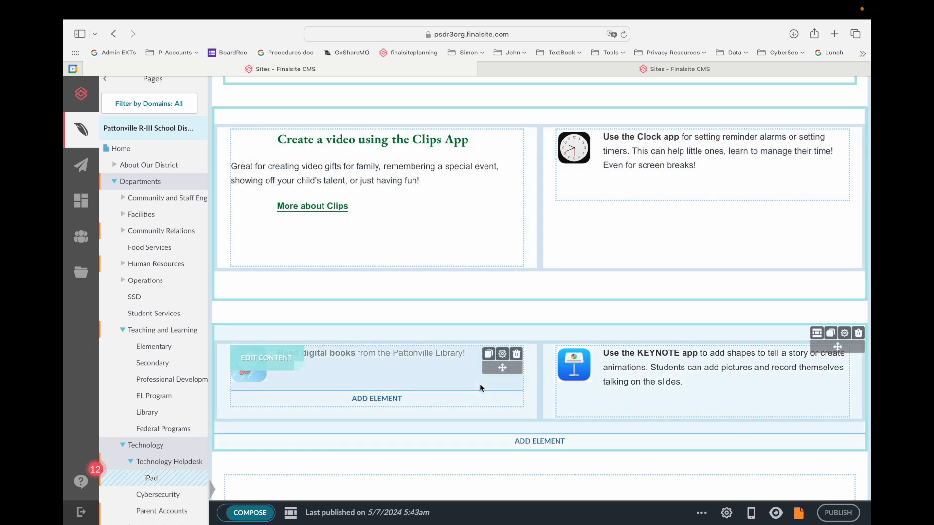
# Return to Compose mode and bring the Clips and Clock app descriptions into view
pyautogui.scroll(2, 389, 292)
pyautogui.moveTo(667, 260)
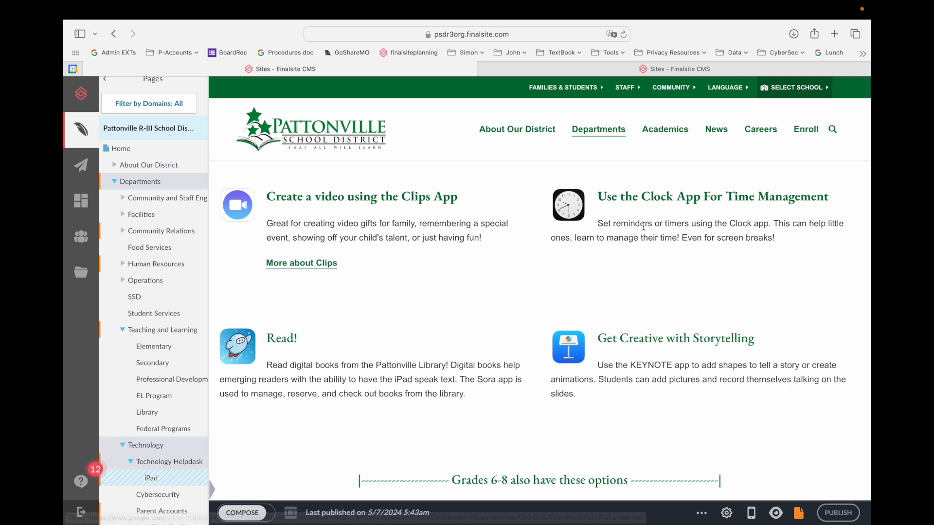
pyautogui.click(262, 513)
pyautogui.scroll(-7, 362, 347)
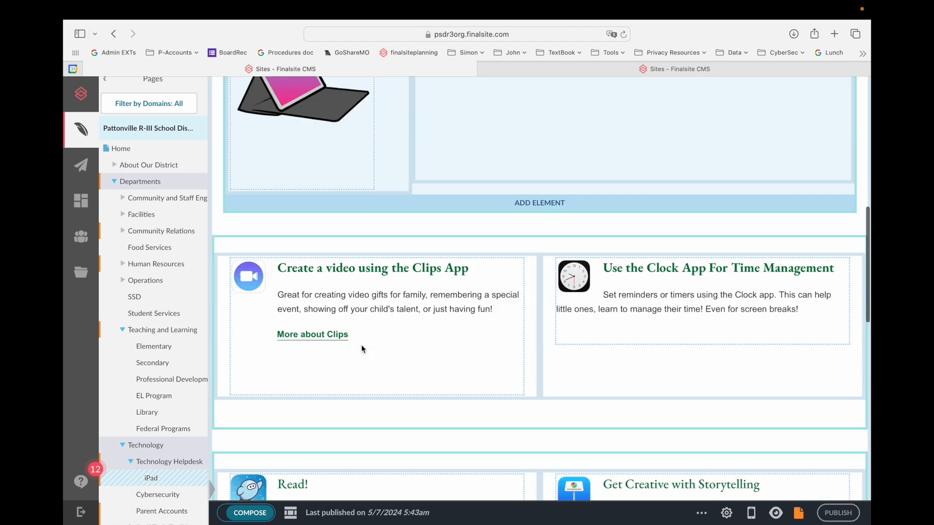
pyautogui.scroll(3, 363, 346)
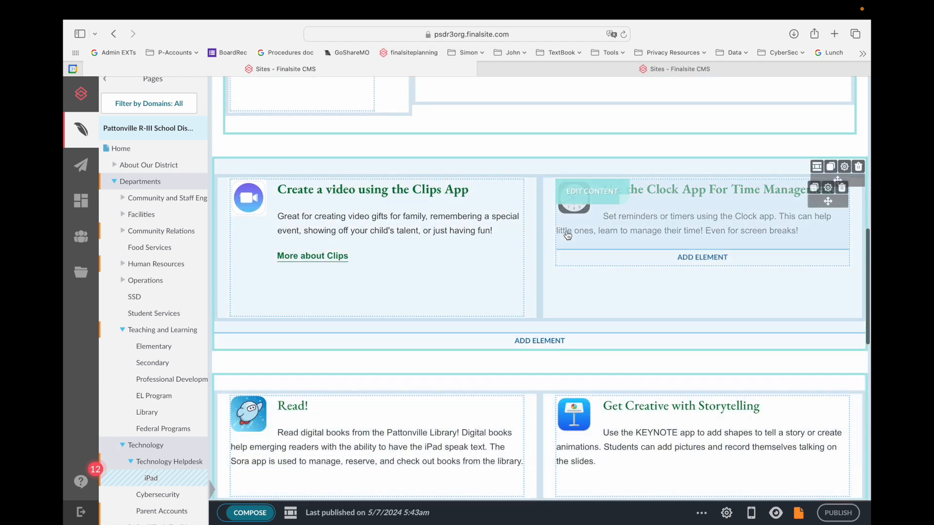
# Set the Clock icon's bottom margin to 100% and save the content element
pyautogui.click(578, 212)
pyautogui.click(578, 222)
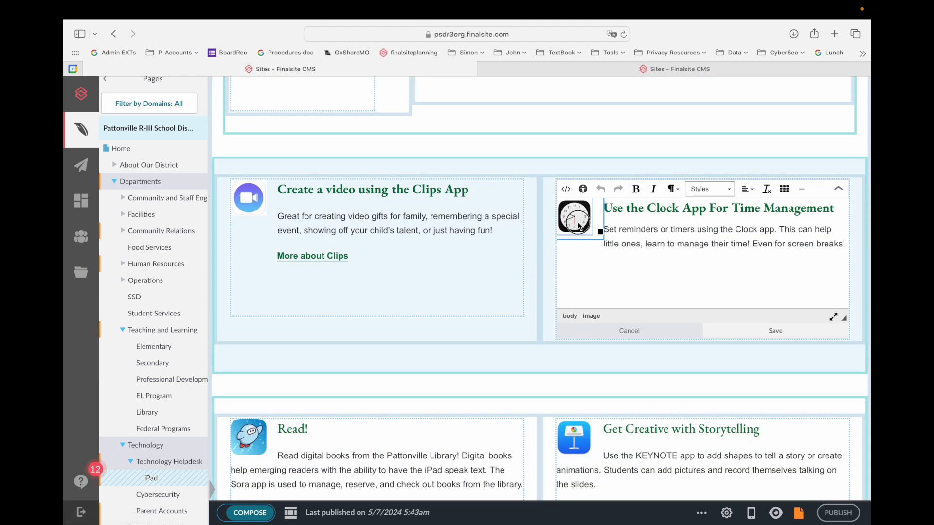
pyautogui.doubleClick(578, 222)
pyautogui.click(633, 190)
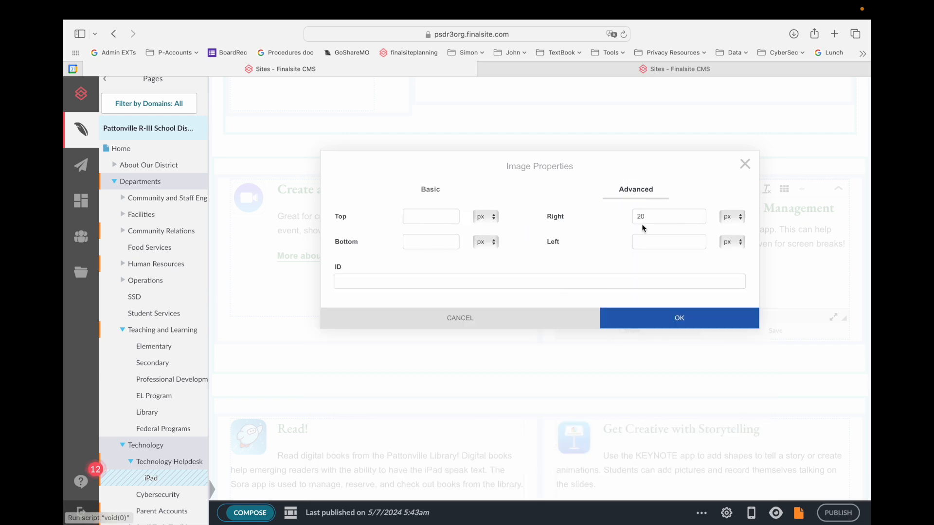
pyautogui.click(491, 245)
pyautogui.click(486, 265)
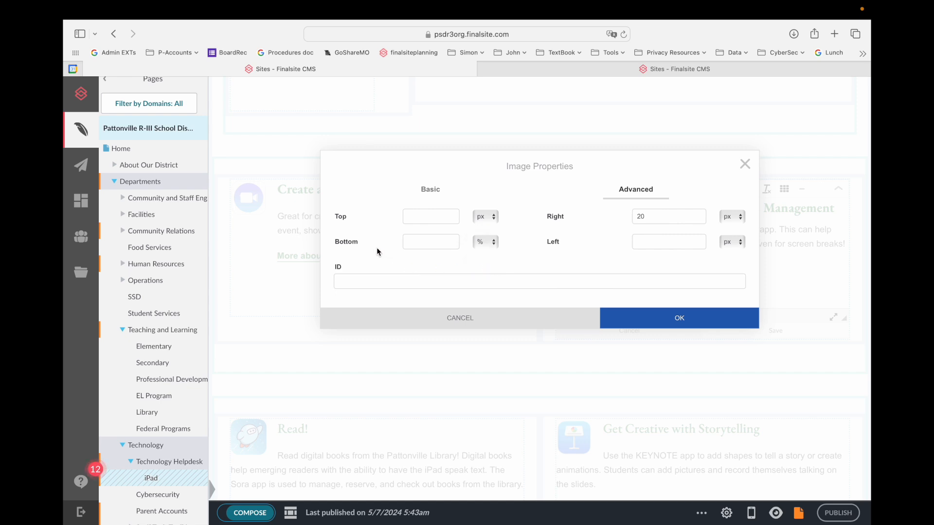
pyautogui.click(426, 243)
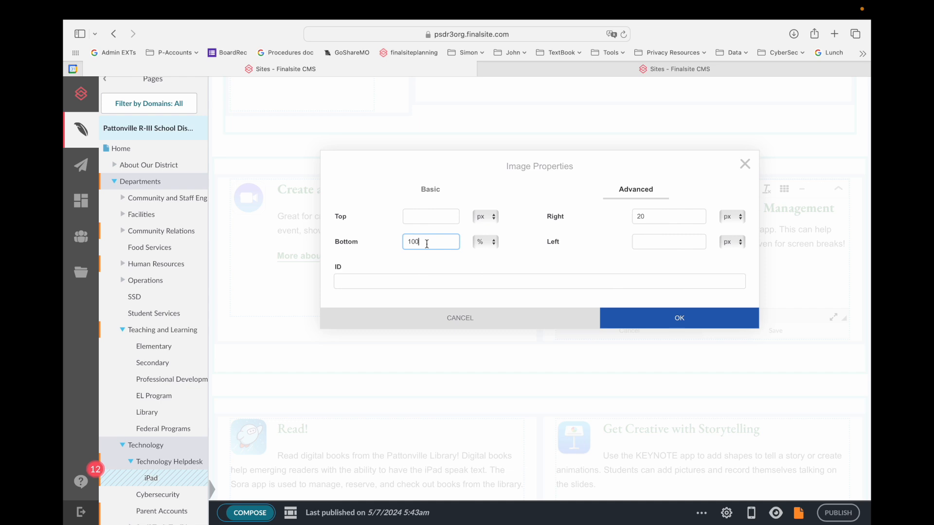
pyautogui.click(666, 317)
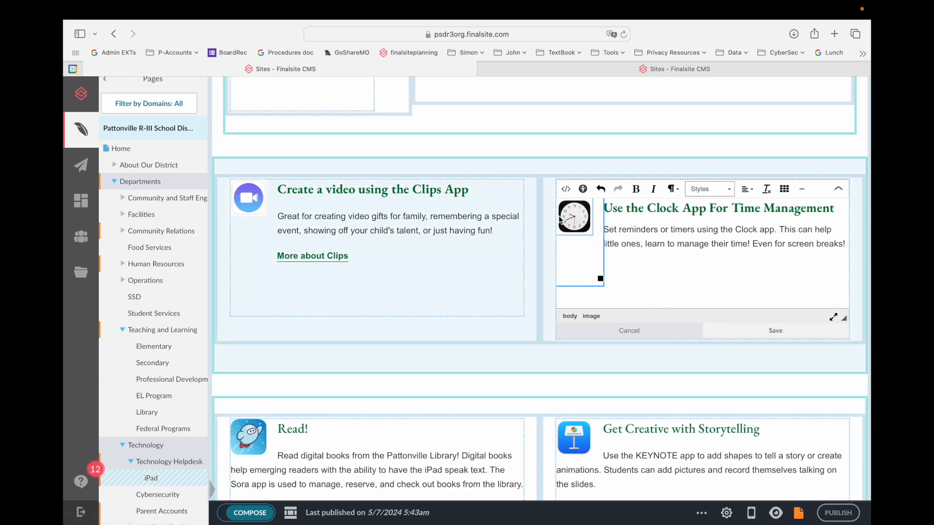
pyautogui.click(775, 331)
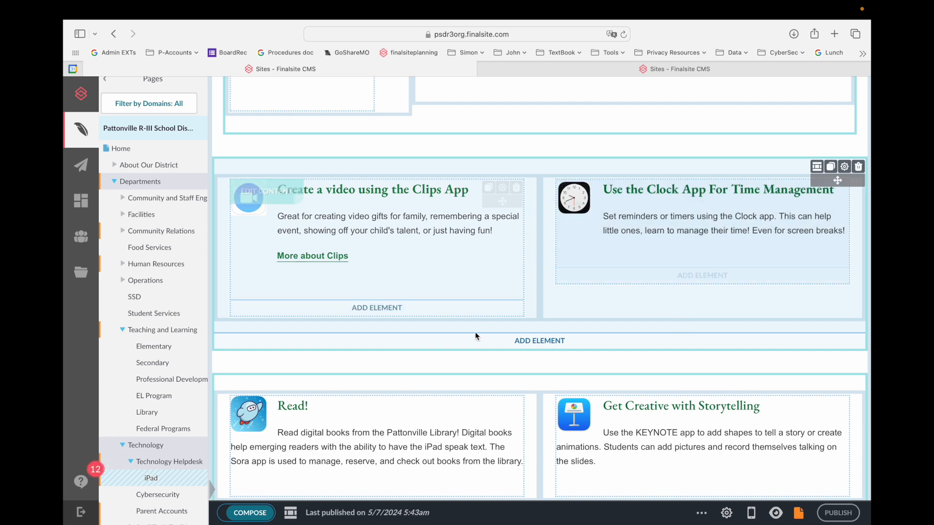
# Remove the bold formatting from the Clips App and Clock App headings and save the Clock element
pyautogui.click(412, 202)
pyautogui.tripleClick(374, 209)
pyautogui.click(306, 190)
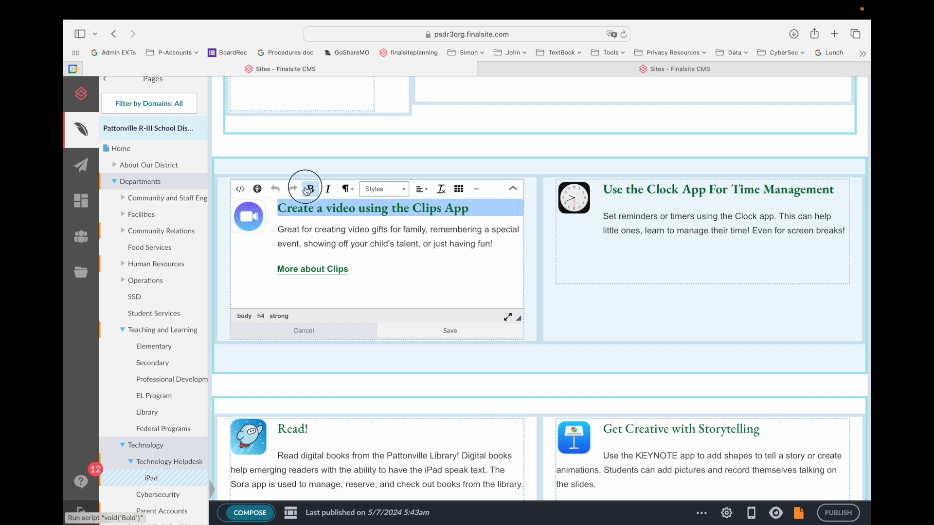
pyautogui.click(666, 236)
pyautogui.tripleClick(656, 209)
pyautogui.click(637, 189)
pyautogui.click(775, 331)
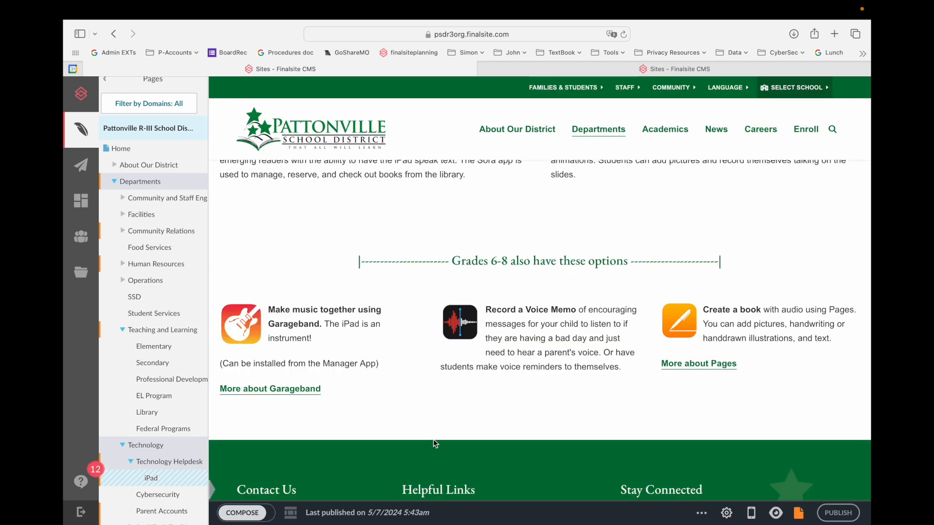
# Review the app sections outside Compose mode, then return to it and set the Read! icon's bottom margin to 100%
pyautogui.scroll(3, 433, 439)
pyautogui.scroll(1, 434, 439)
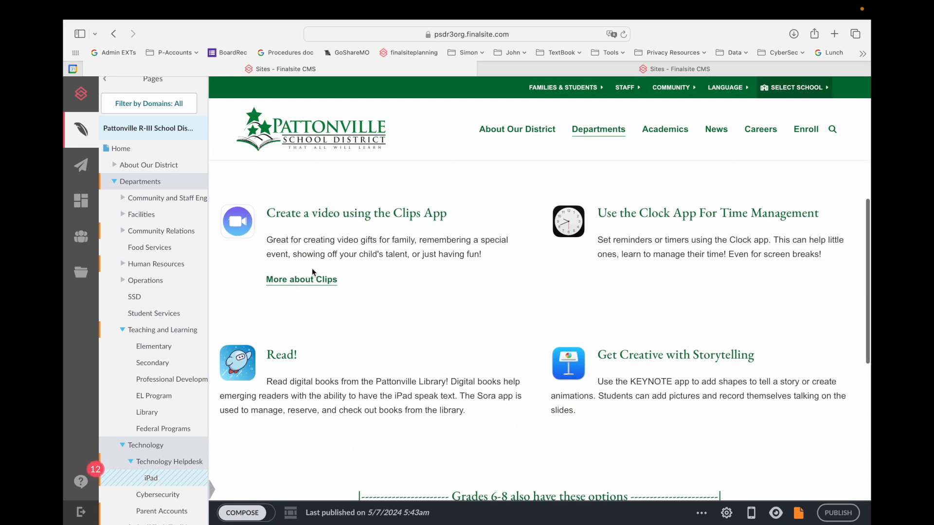
pyautogui.click(241, 513)
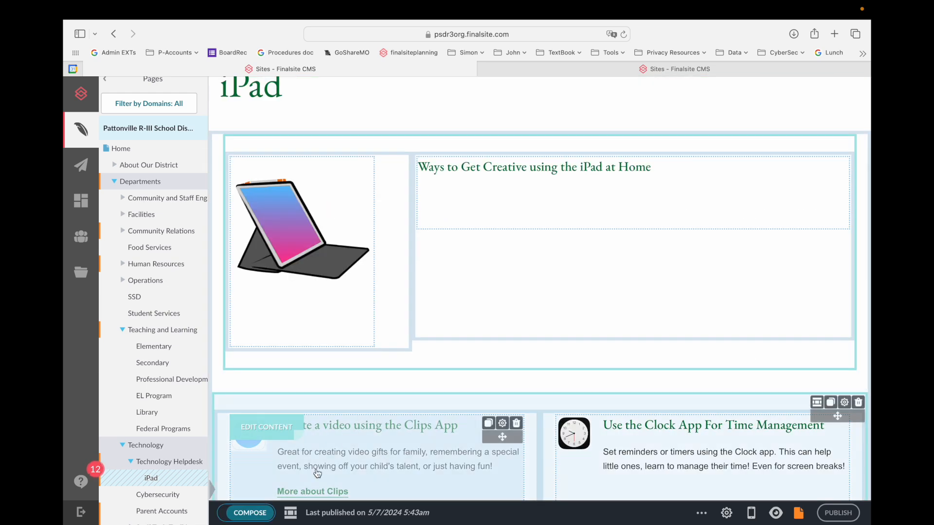
pyautogui.scroll(-4, 324, 455)
pyautogui.click(328, 445)
pyautogui.doubleClick(248, 419)
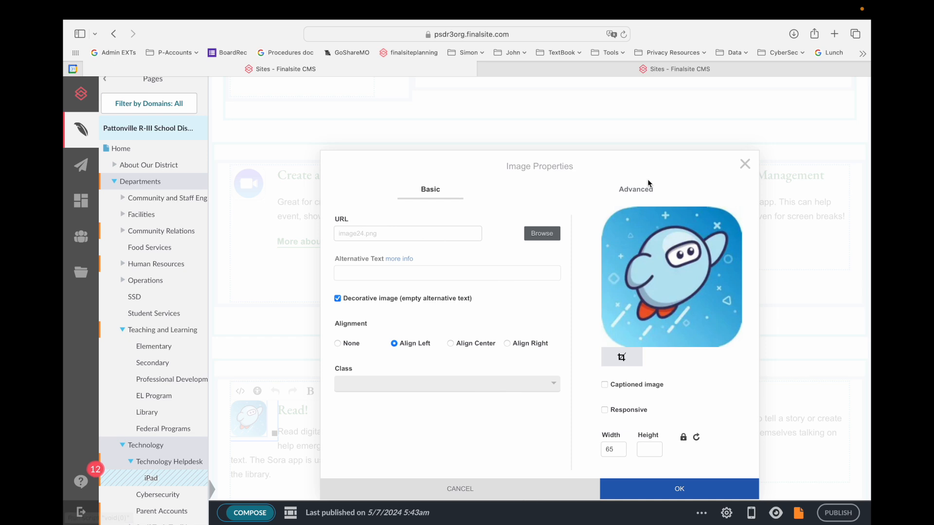
pyautogui.click(650, 192)
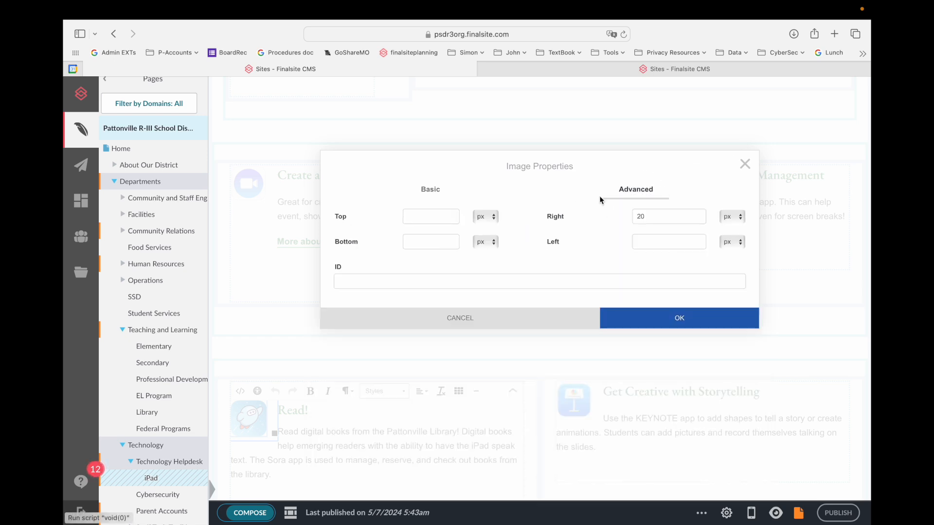
pyautogui.click(430, 243)
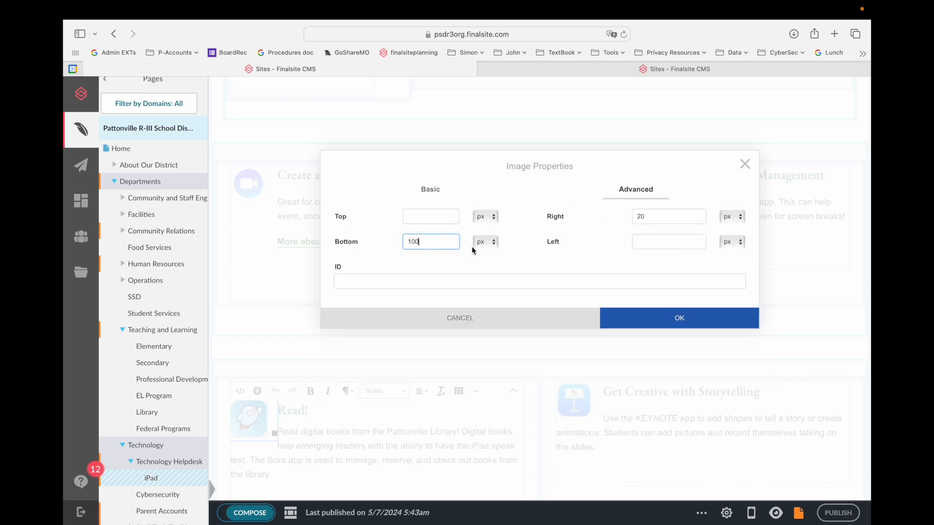
pyautogui.click(485, 241)
pyautogui.click(486, 268)
pyautogui.click(649, 317)
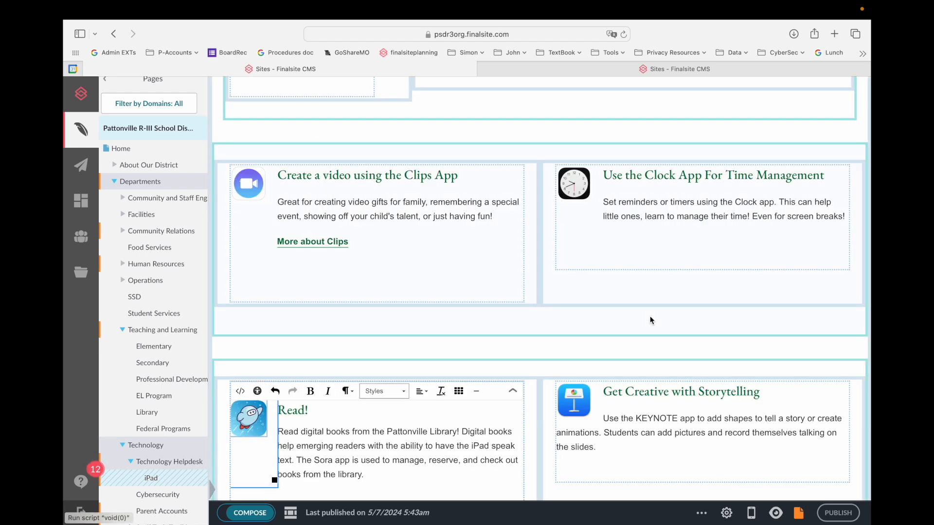
# Give the Keynote icon the same percentage bottom margin as the Read! icon and save the content element
pyautogui.scroll(-3, 659, 336)
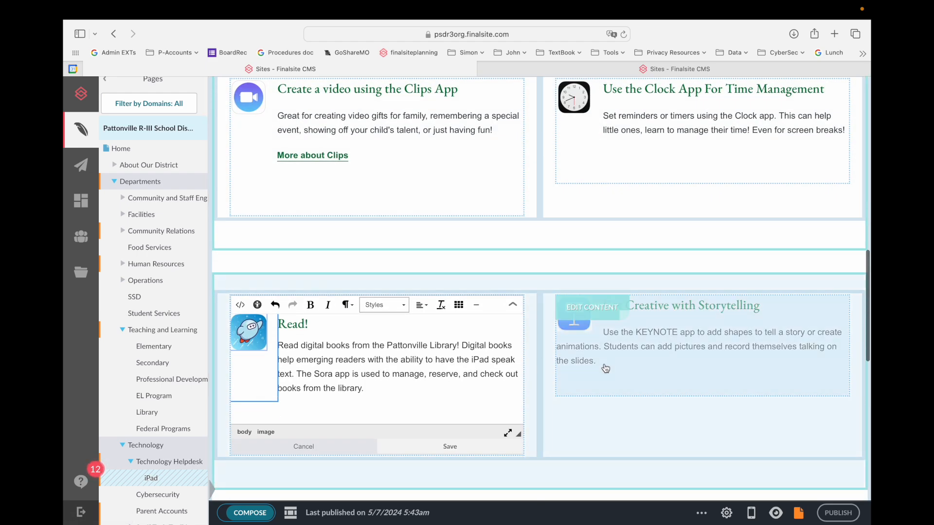
pyautogui.click(605, 368)
pyautogui.doubleClick(579, 338)
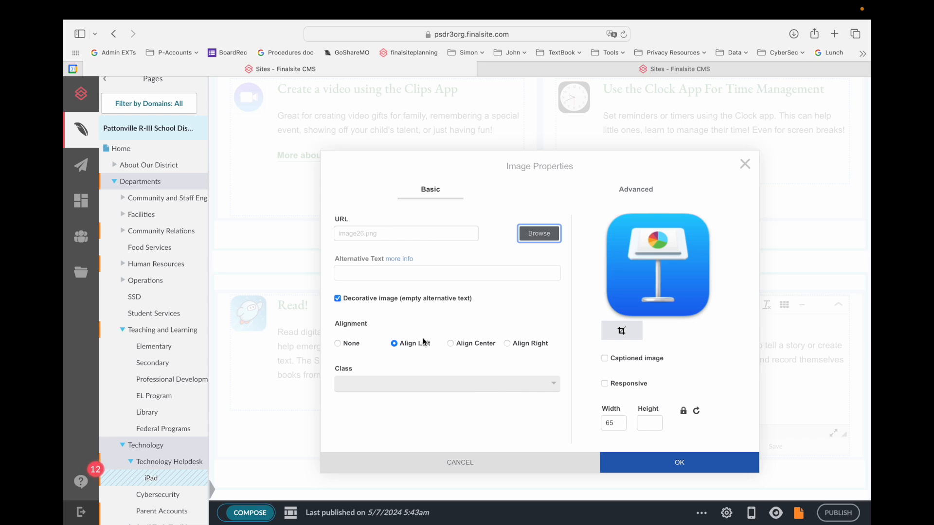
pyautogui.click(627, 191)
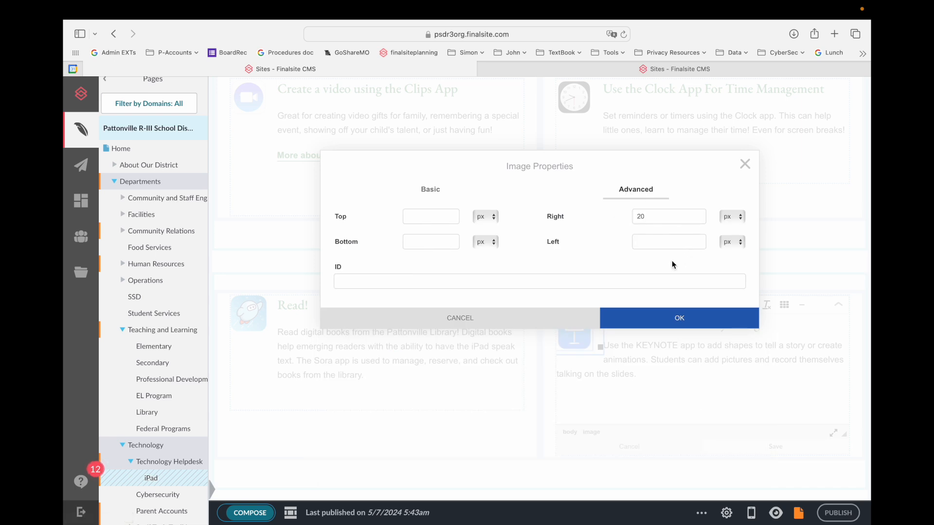
pyautogui.click(419, 240)
pyautogui.click(484, 242)
pyautogui.click(481, 263)
pyautogui.click(679, 319)
pyautogui.click(772, 448)
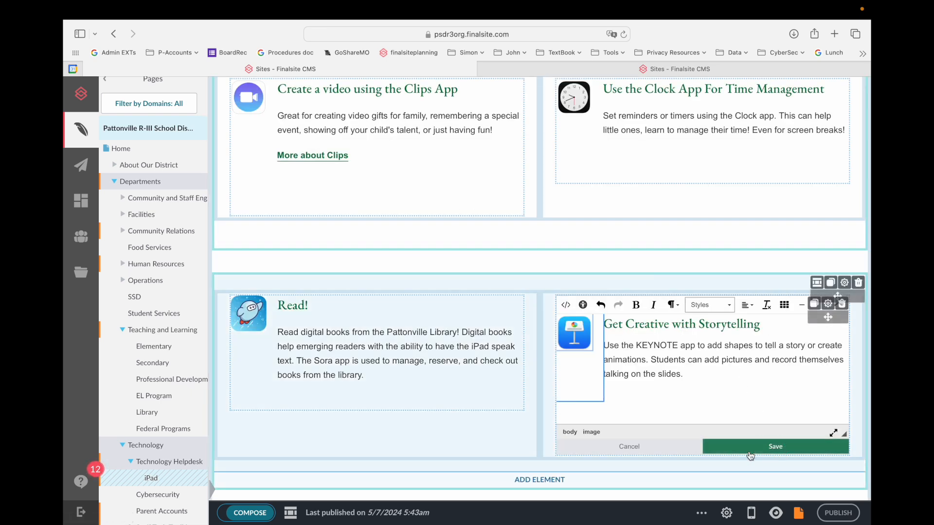
# Leave Compose mode and check the alignment of the four app descriptions in the page preview
pyautogui.scroll(-1, 627, 442)
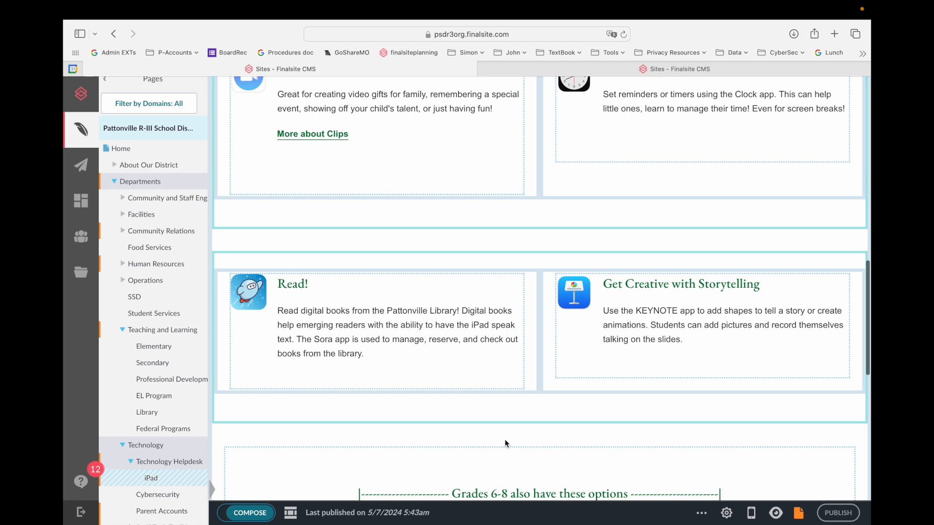
pyautogui.click(250, 513)
pyautogui.scroll(3, 388, 468)
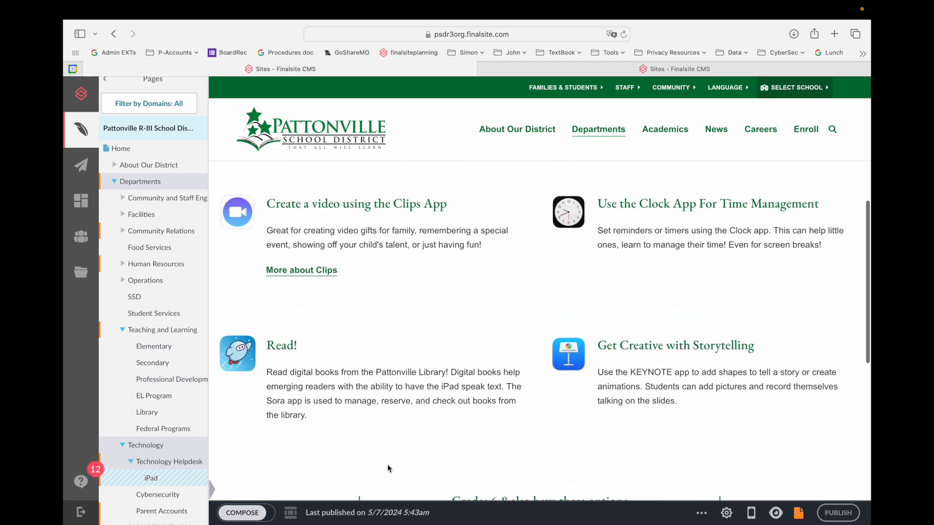